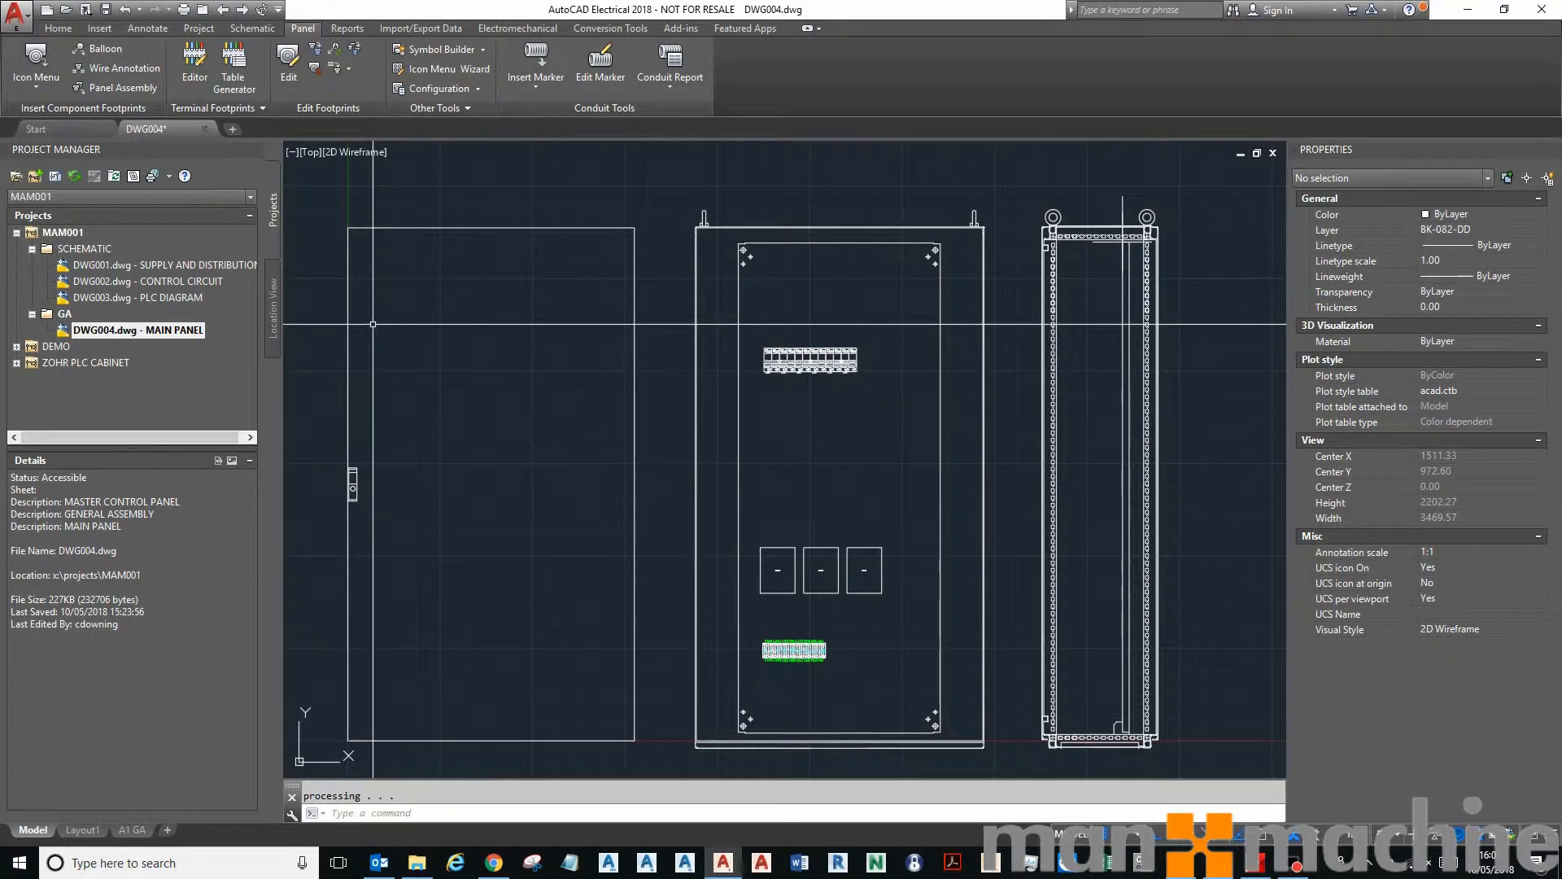
- Review the project's drawings from DWG004 back through DWG001 and return to the DWG004 main panel layout
middle_click_drag(651, 339, 675, 320)
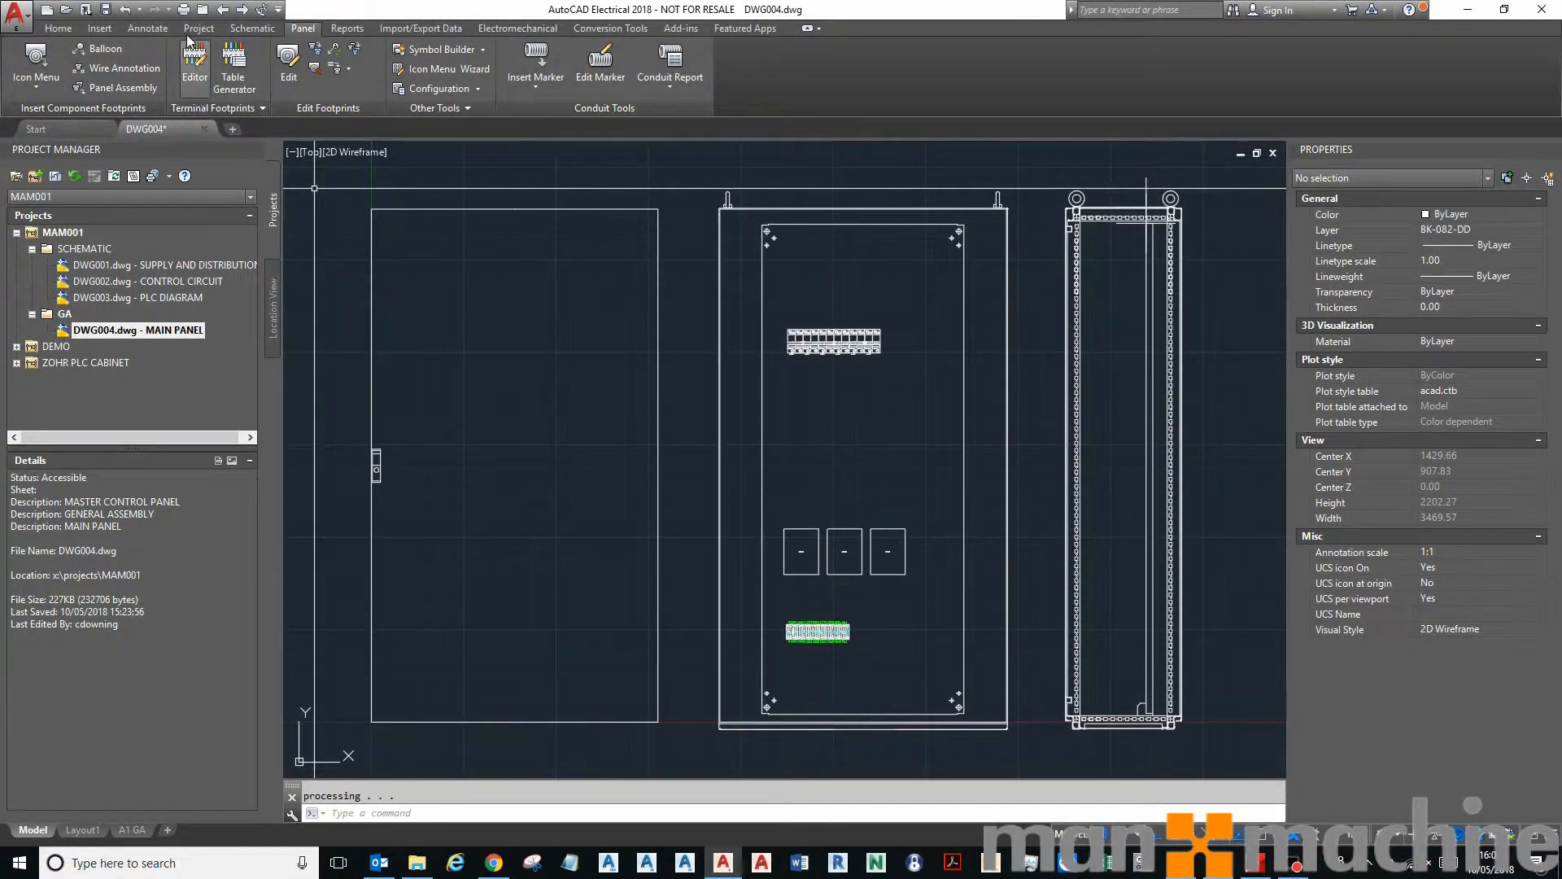
left_click(222, 9)
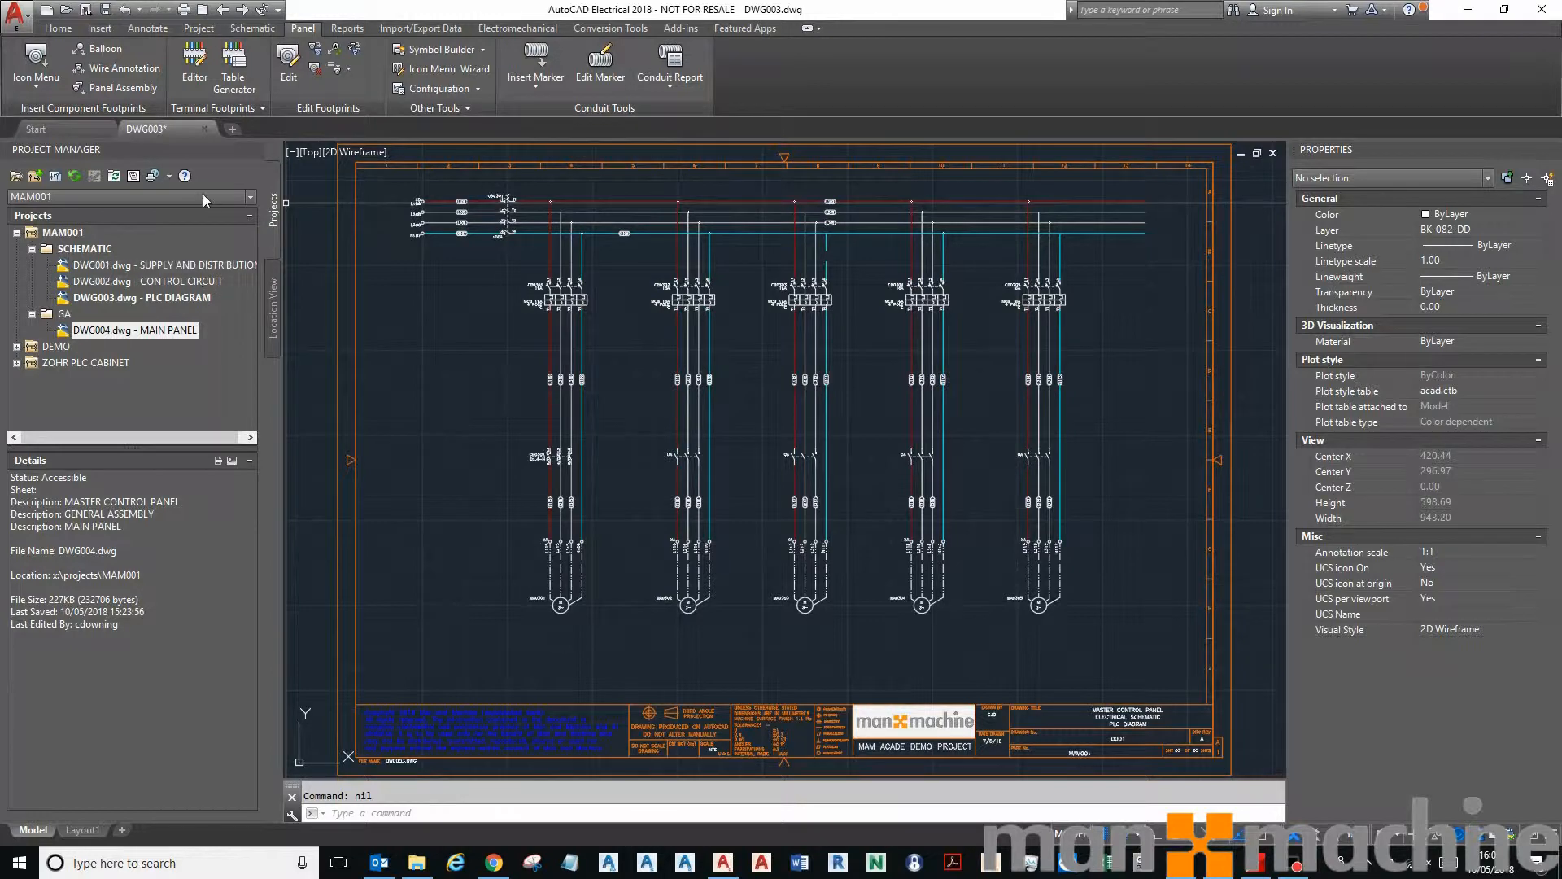
left_click(224, 10)
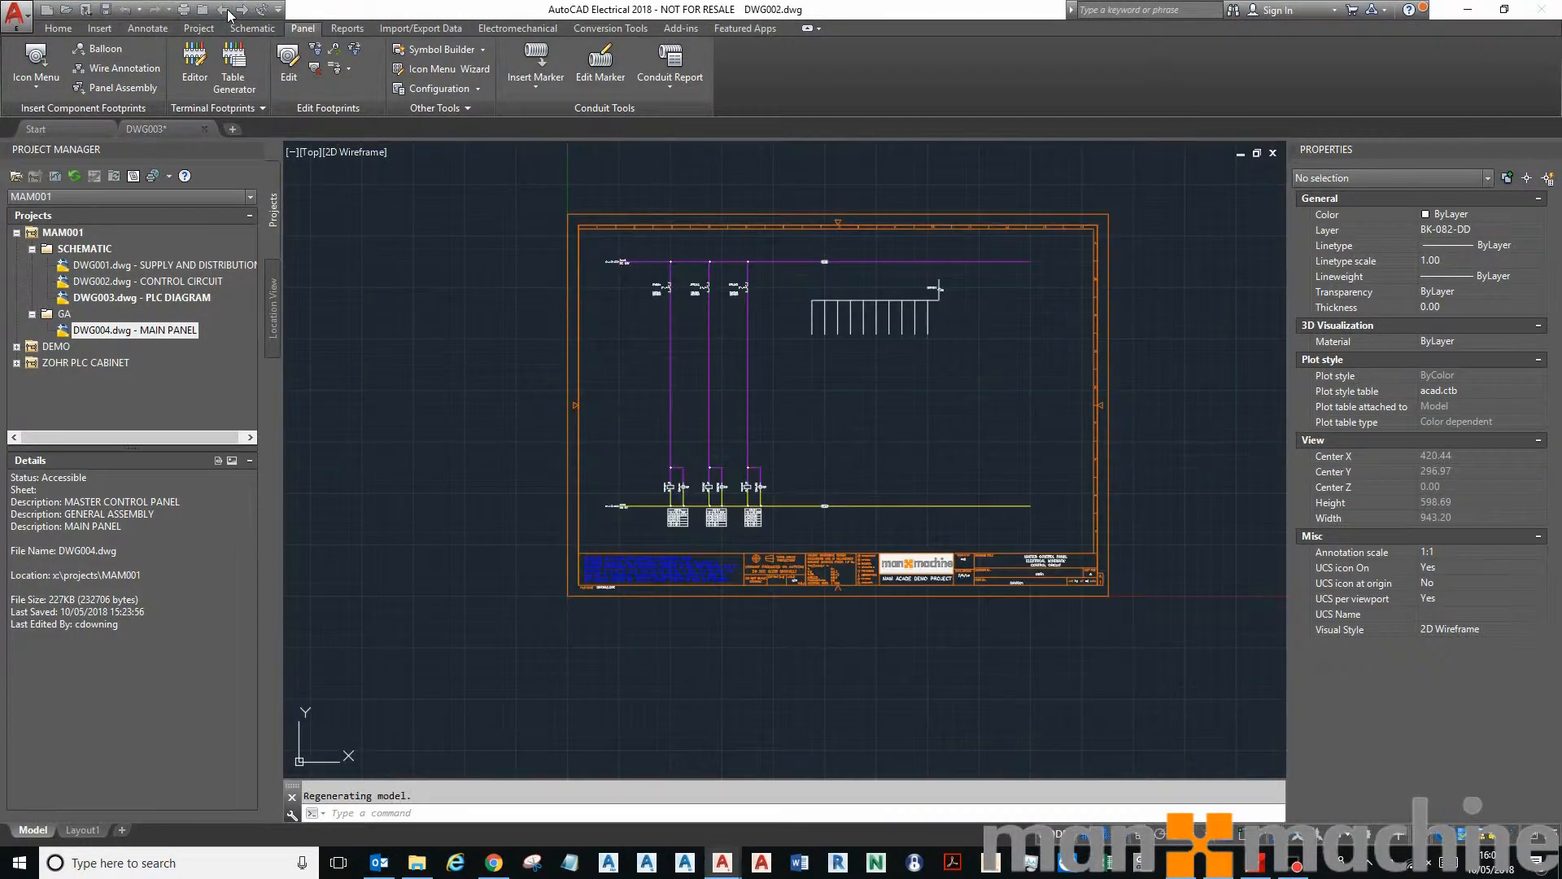
left_click(227, 10)
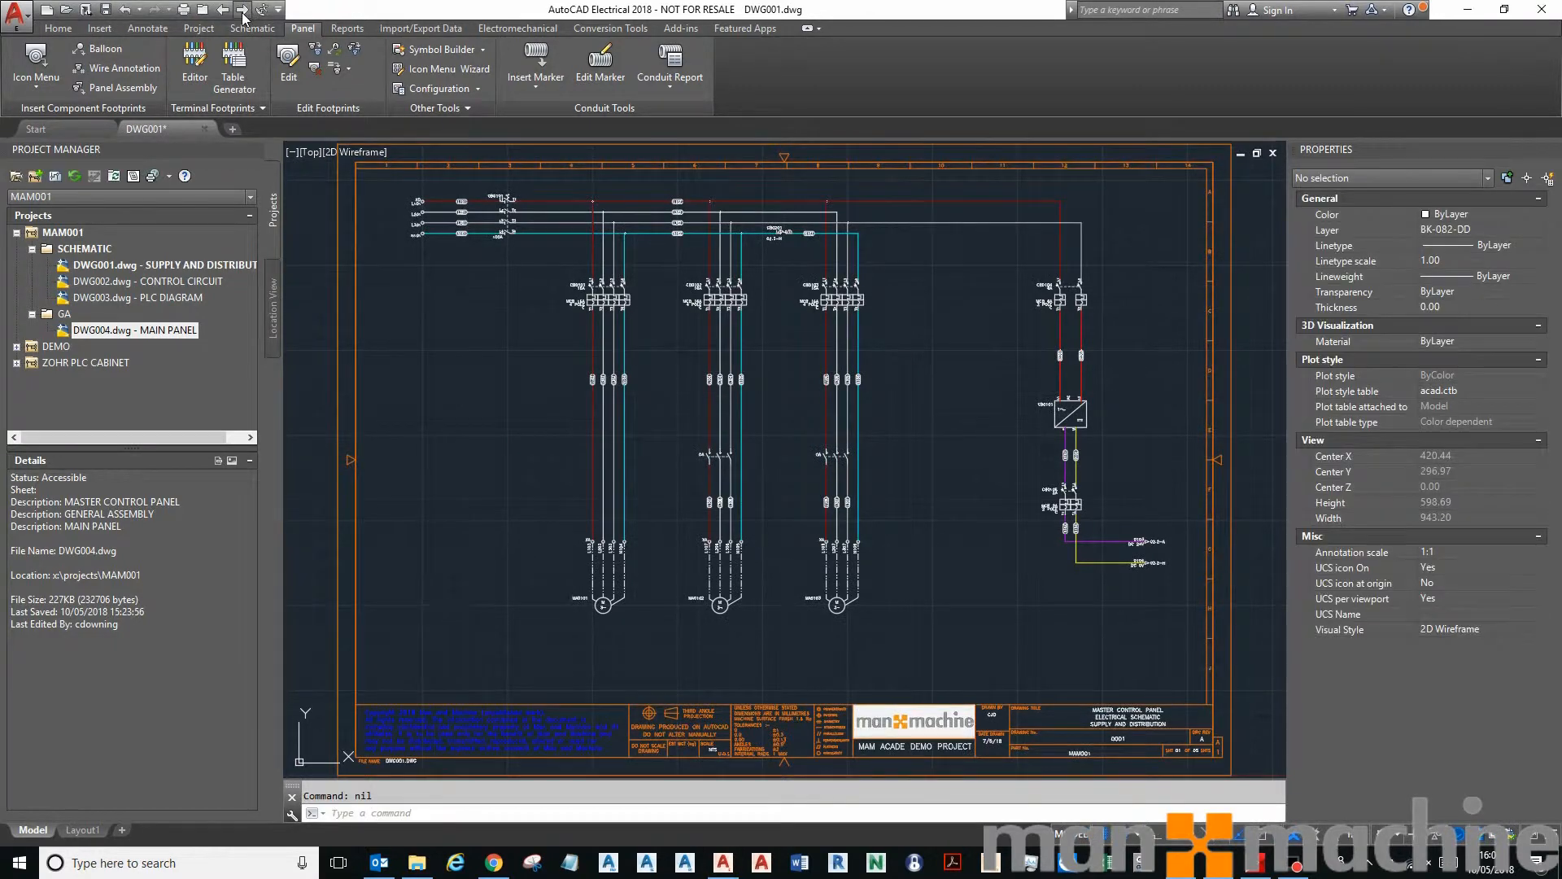
left_click(242, 11)
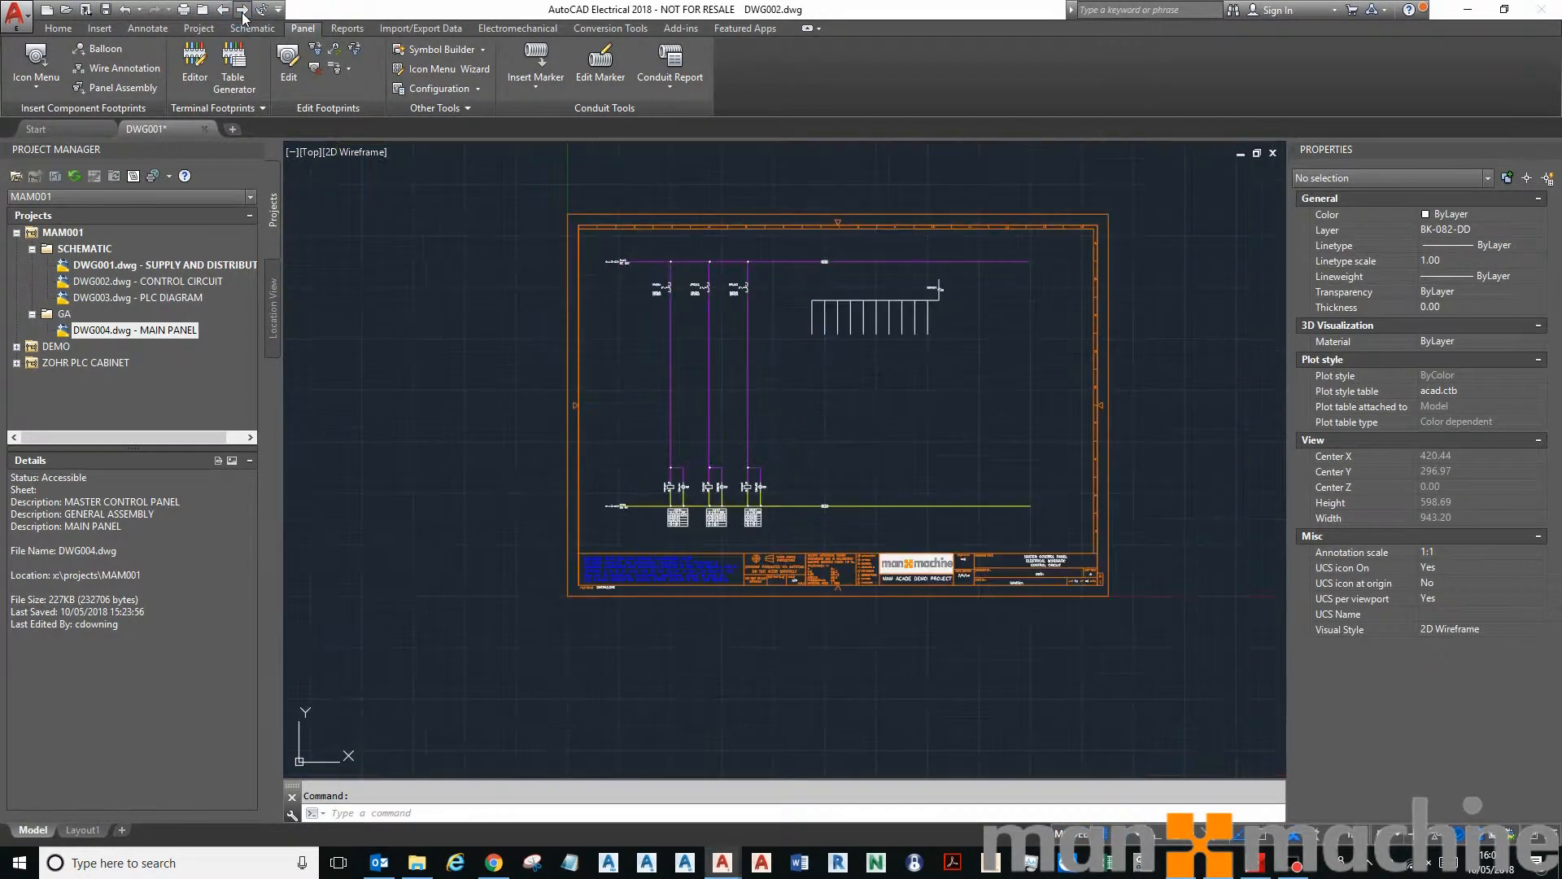
left_click(242, 10)
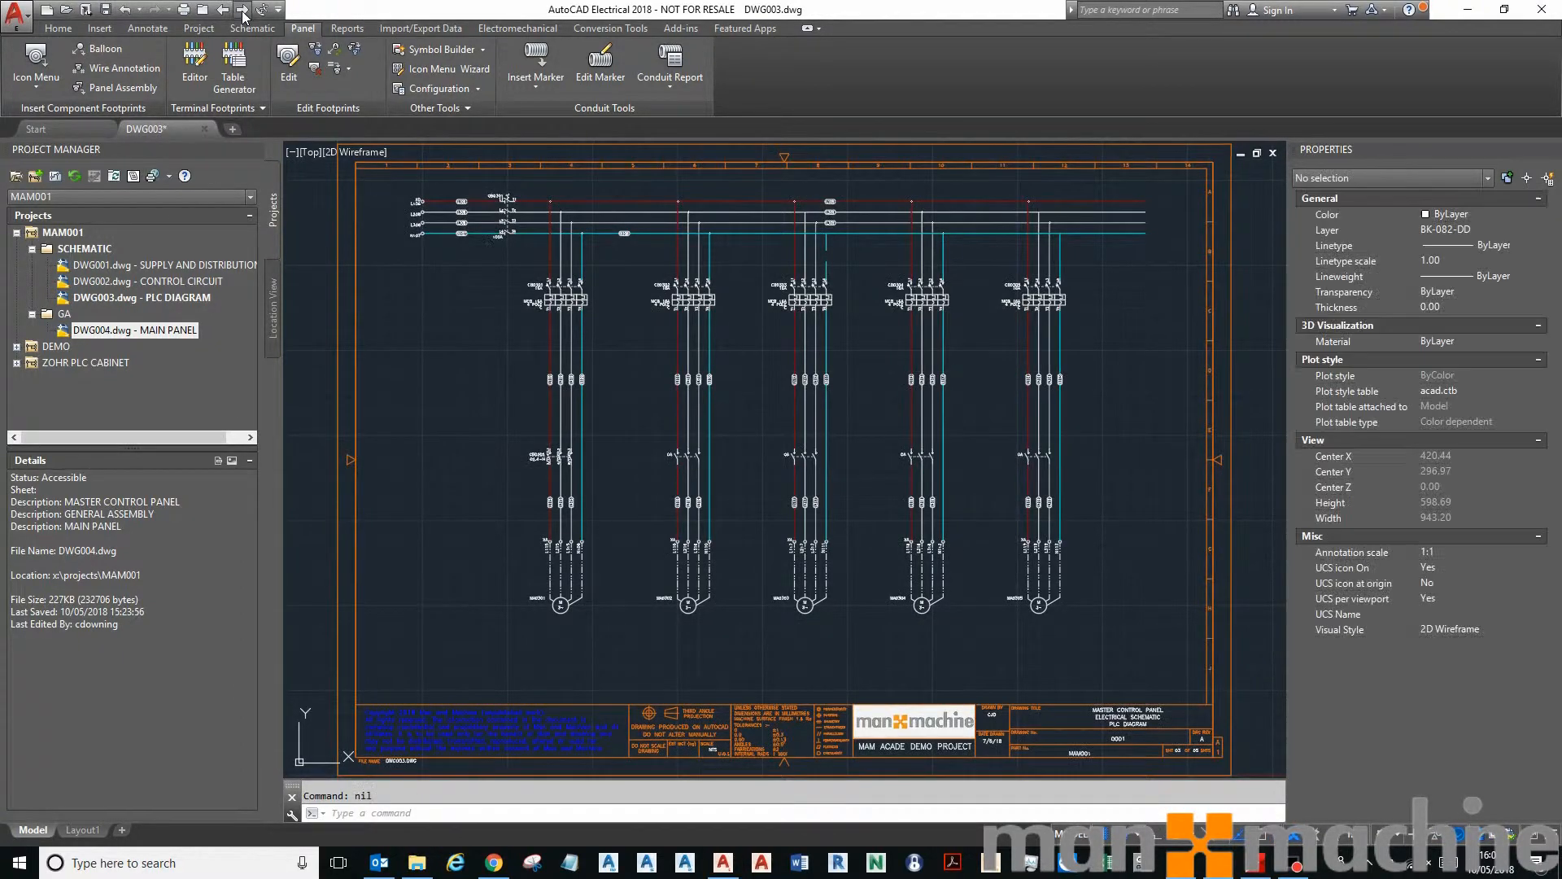
left_click(242, 10)
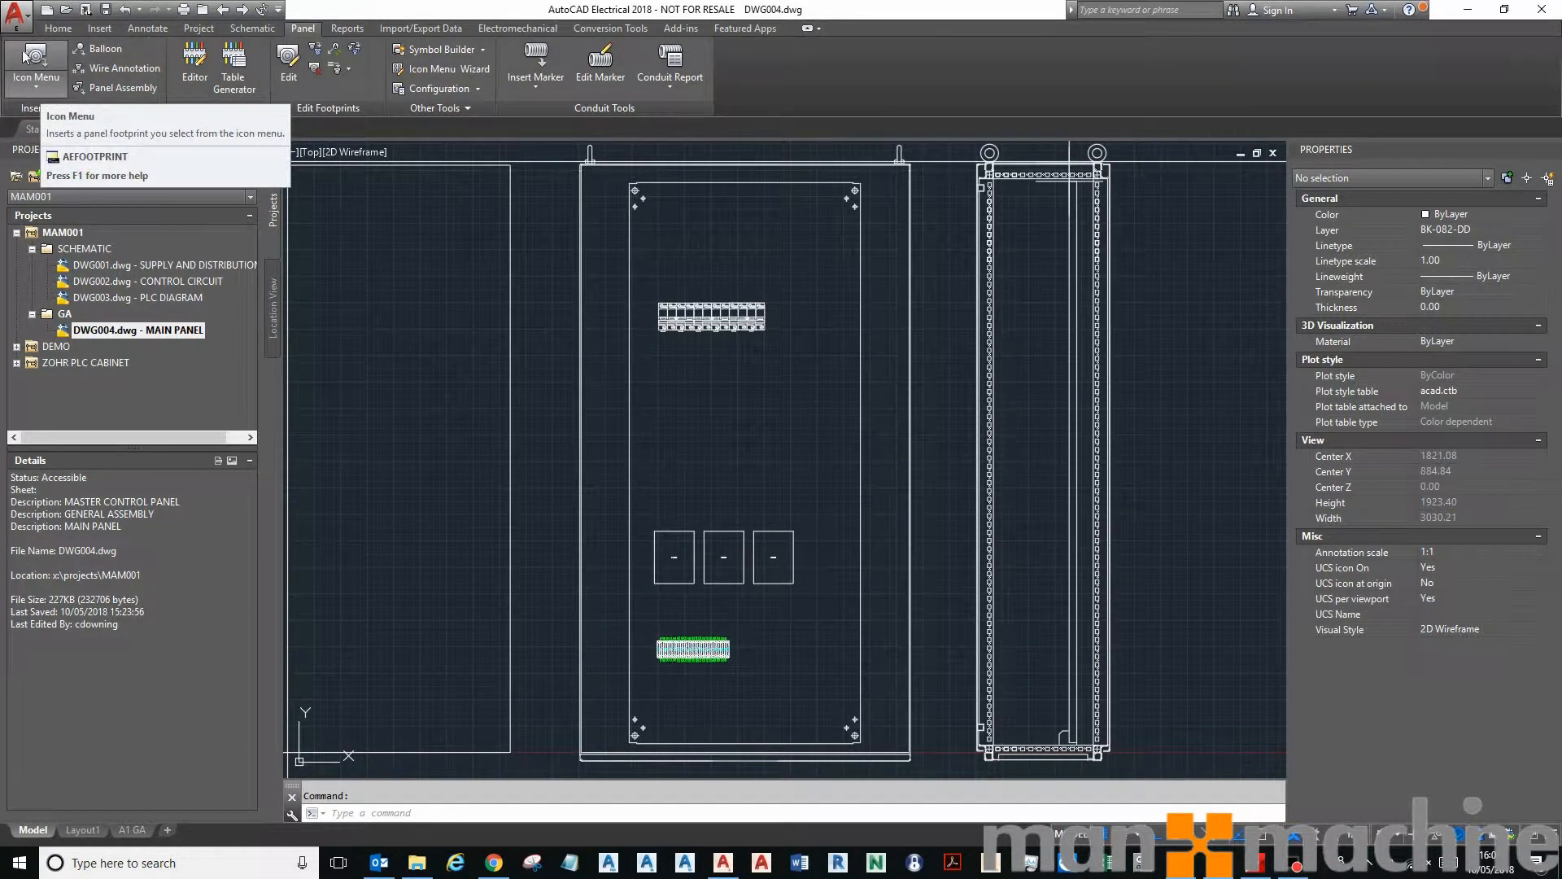
- Start a footprint insertion from the schematic list, extracting components for the whole project with all location codes
left_click(34, 81)
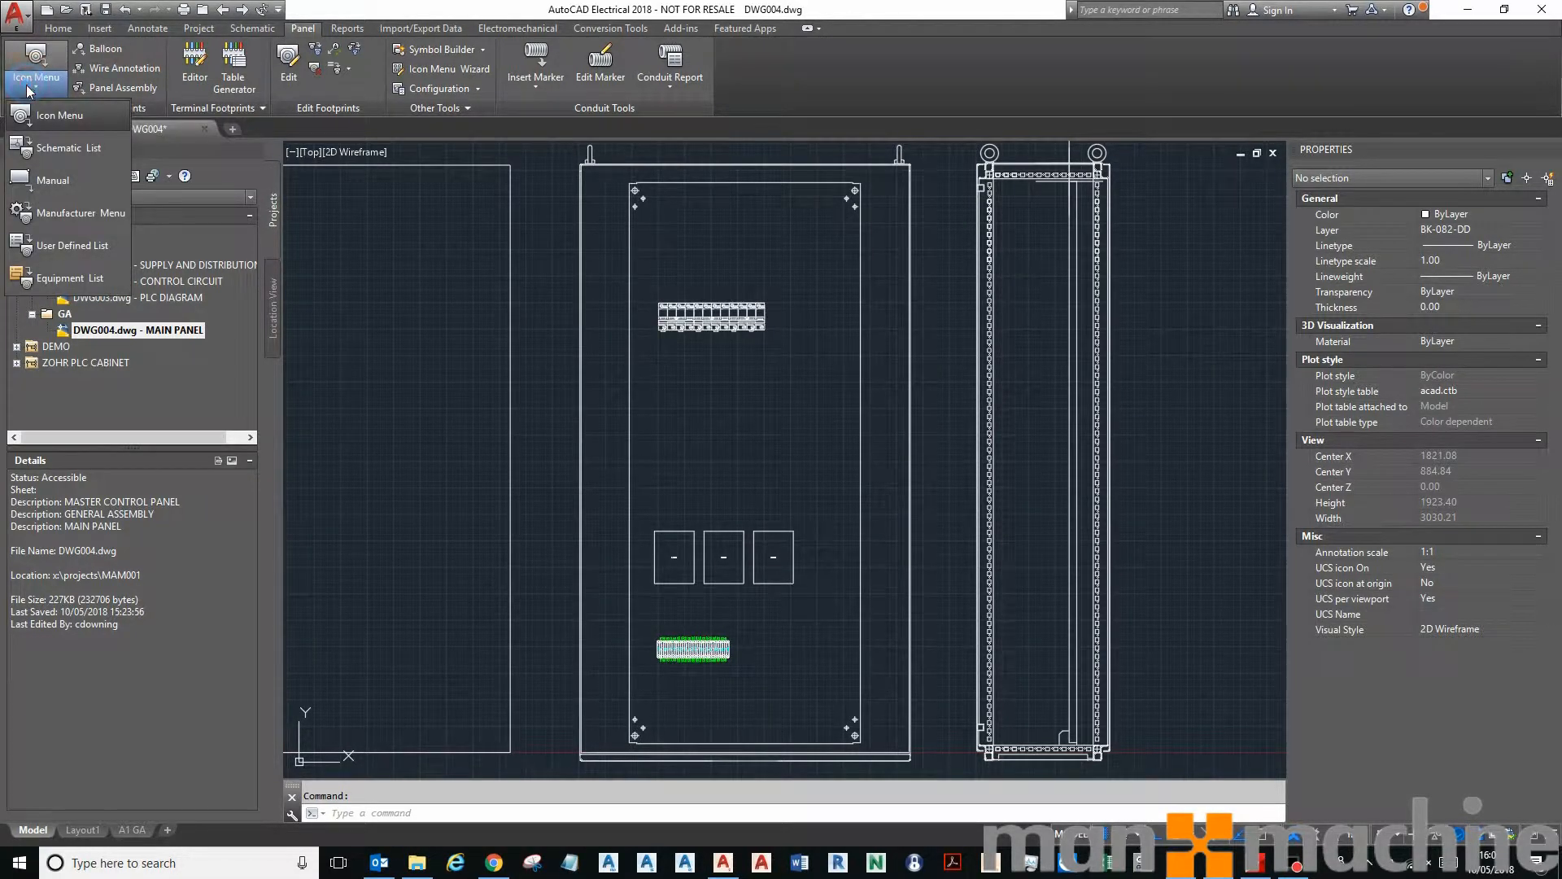
left_click(114, 162)
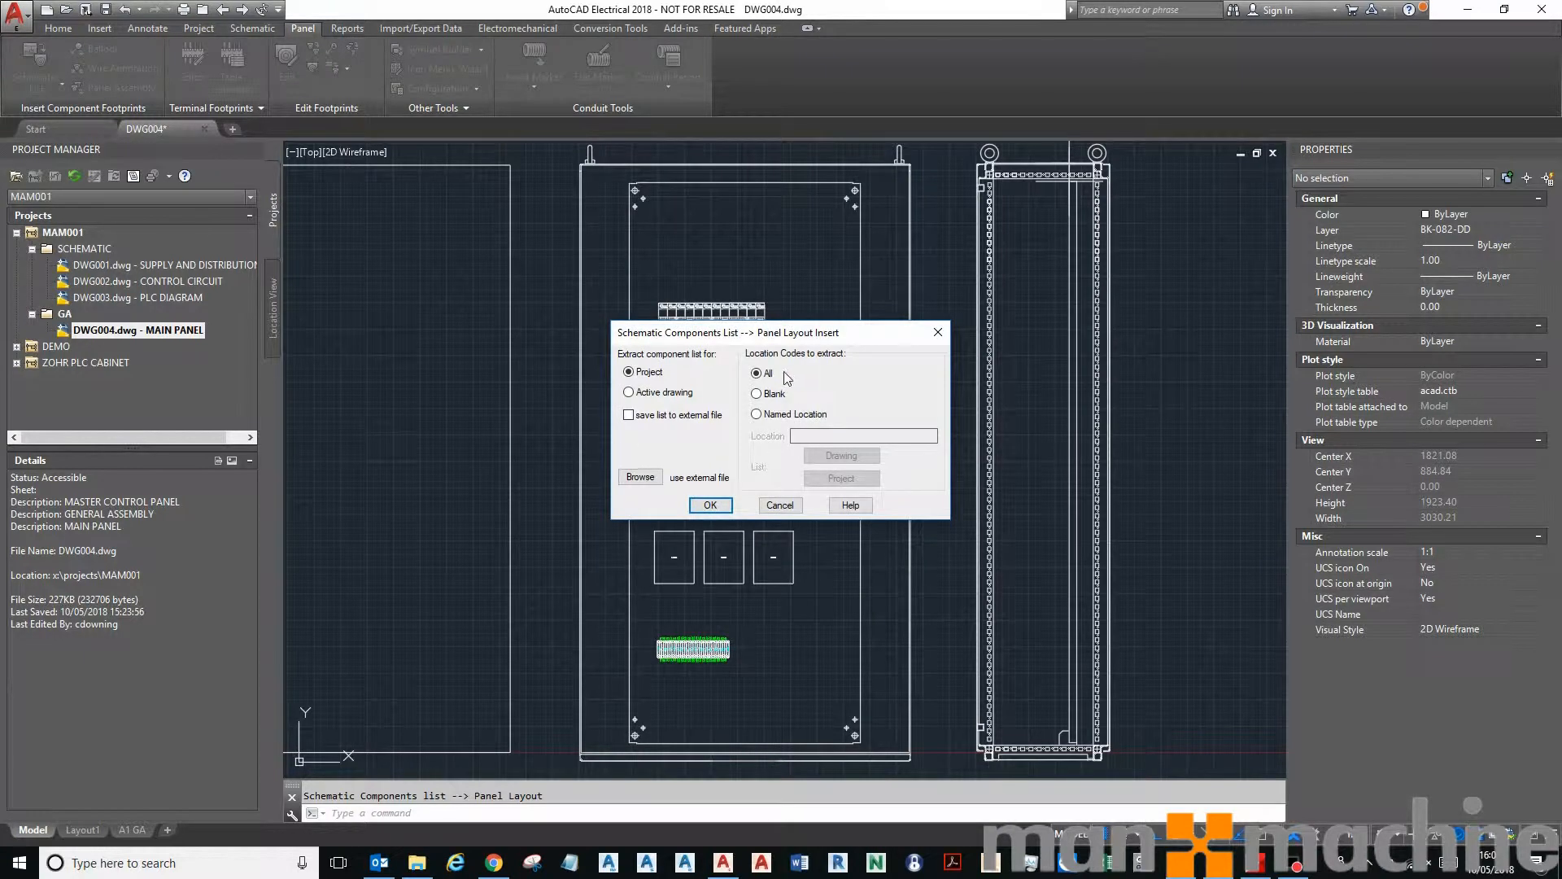
left_click(710, 505)
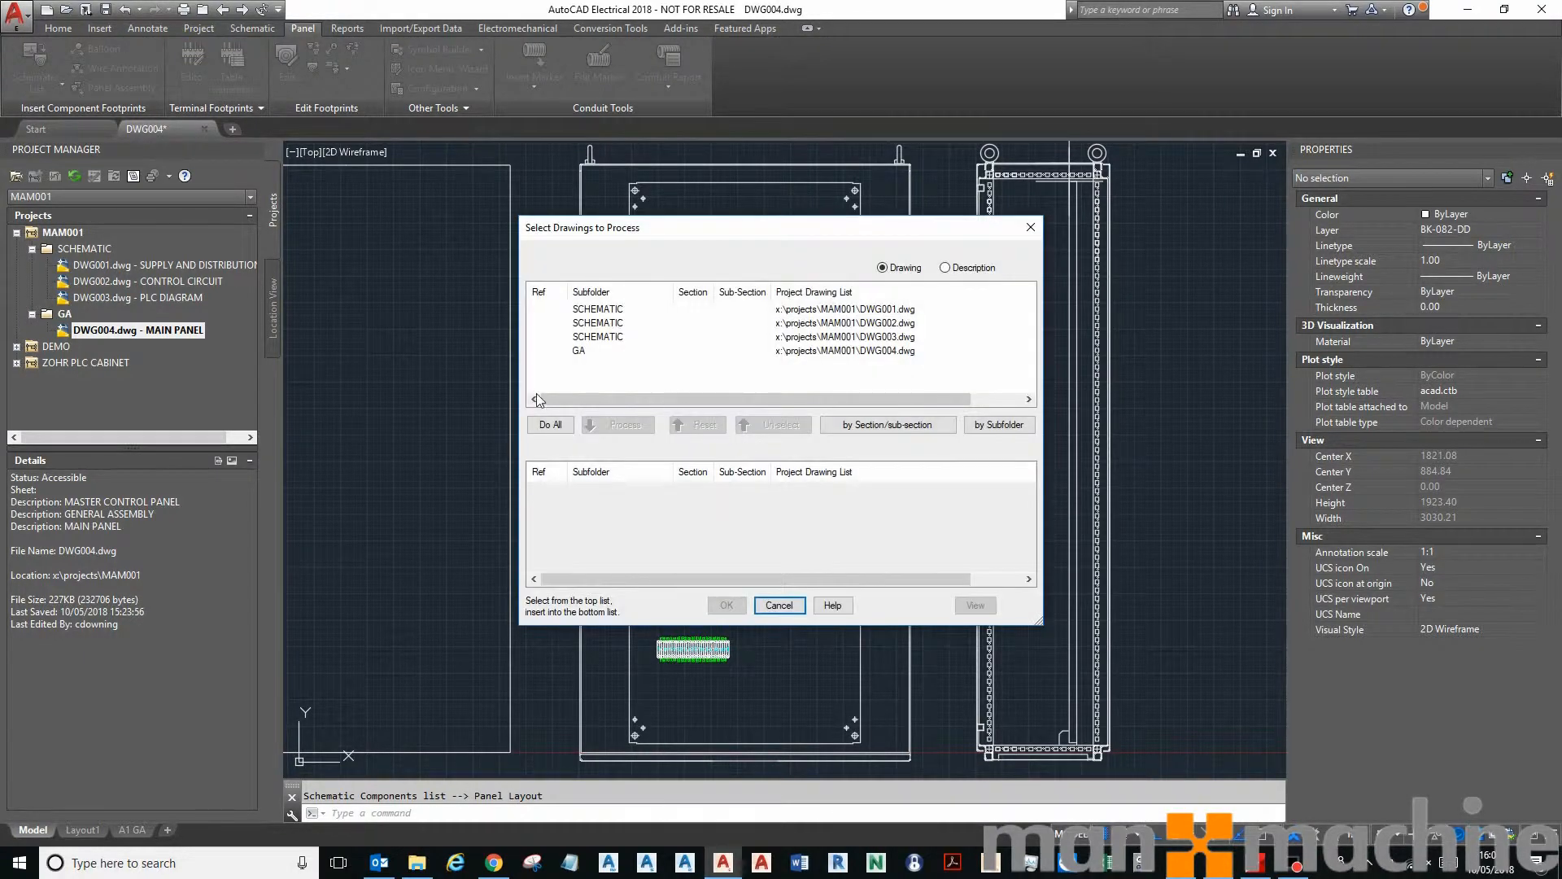
left_click(548, 424)
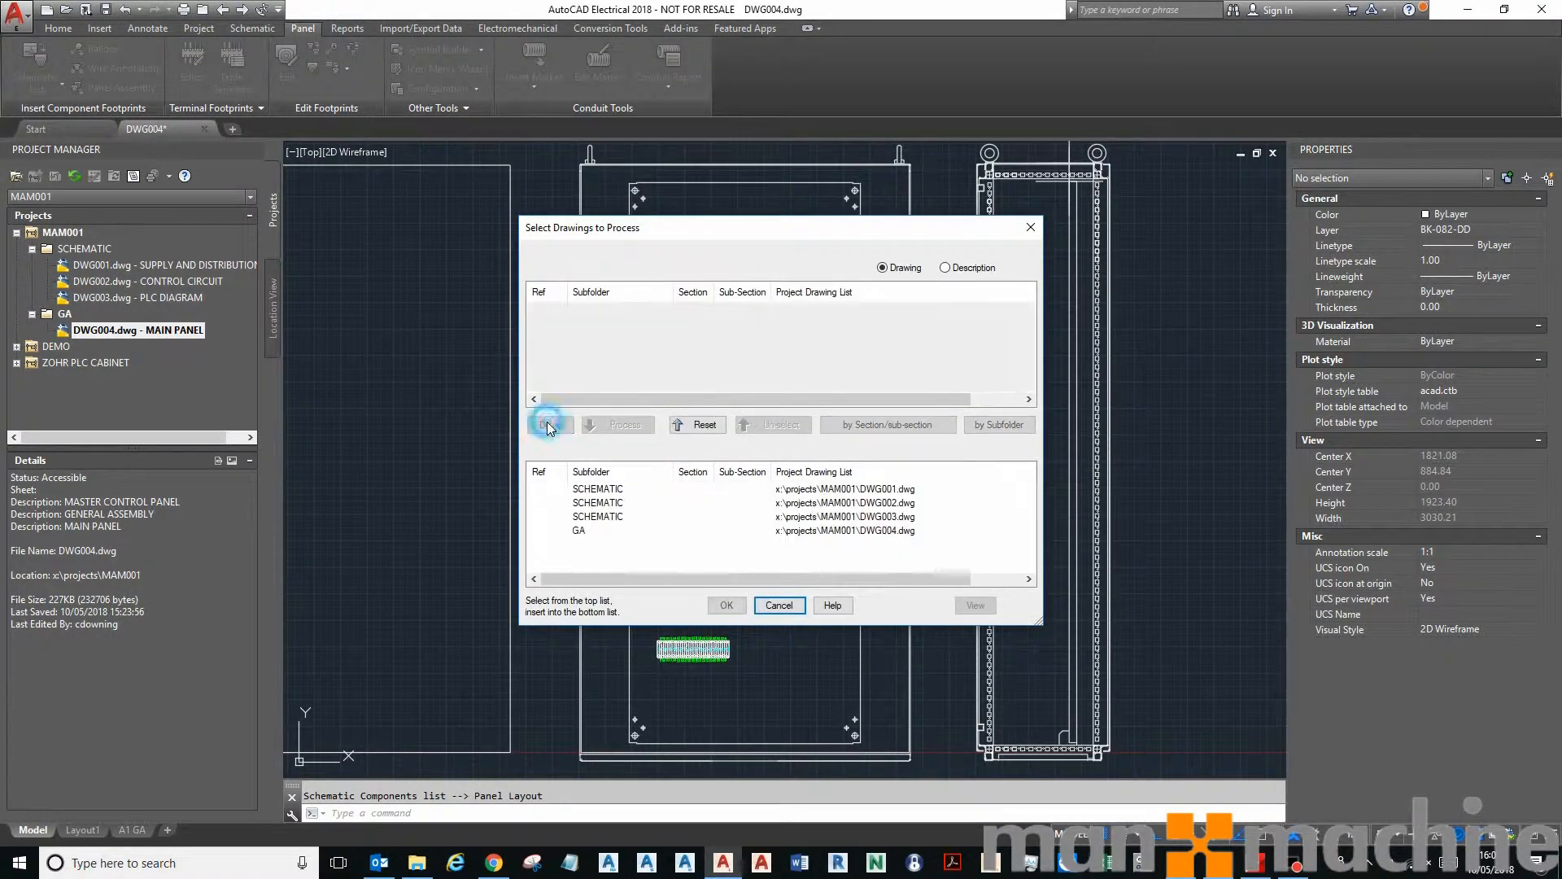
left_click(667, 532)
left_click(696, 424)
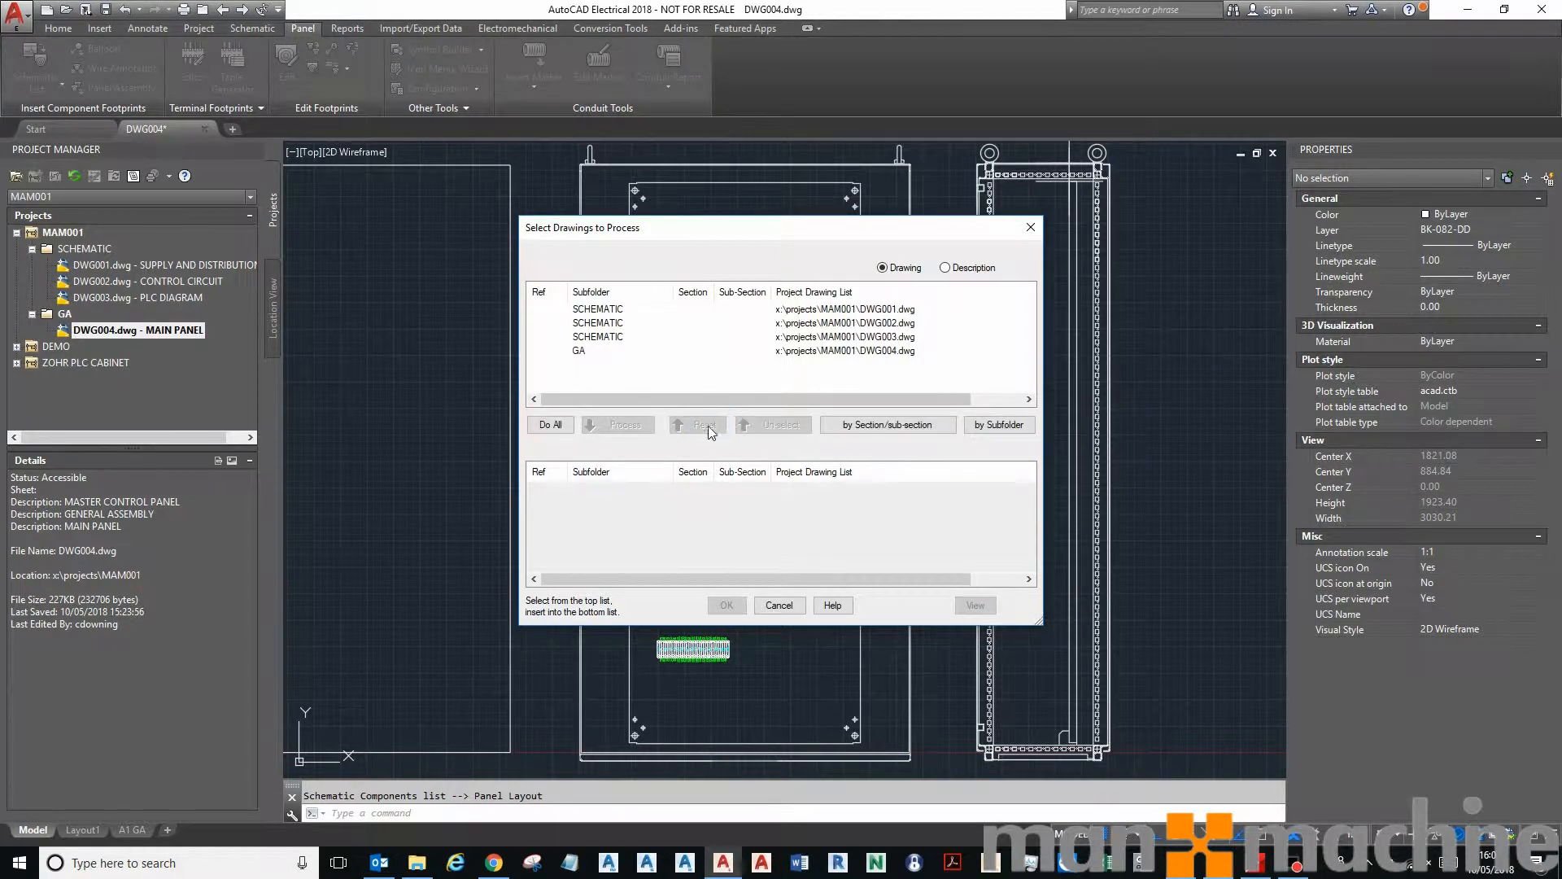
- Process only the schematic drawings DWG001, DWG002 and DWG003, leaving the GA drawing DWG004 out of the component extraction
left_click(549, 424)
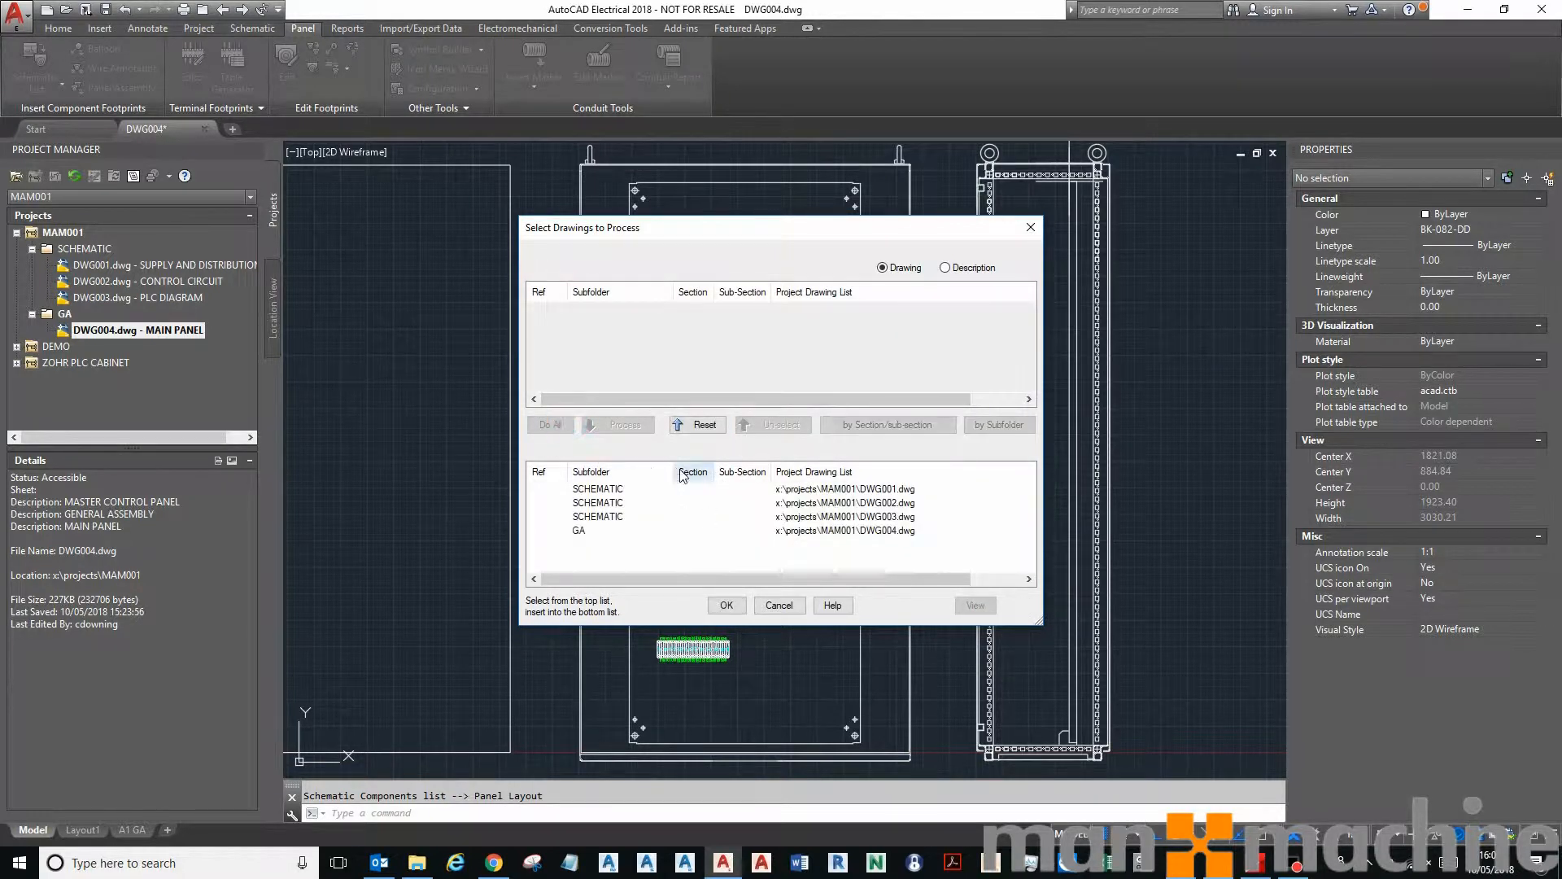
left_click(628, 533)
left_click(773, 424)
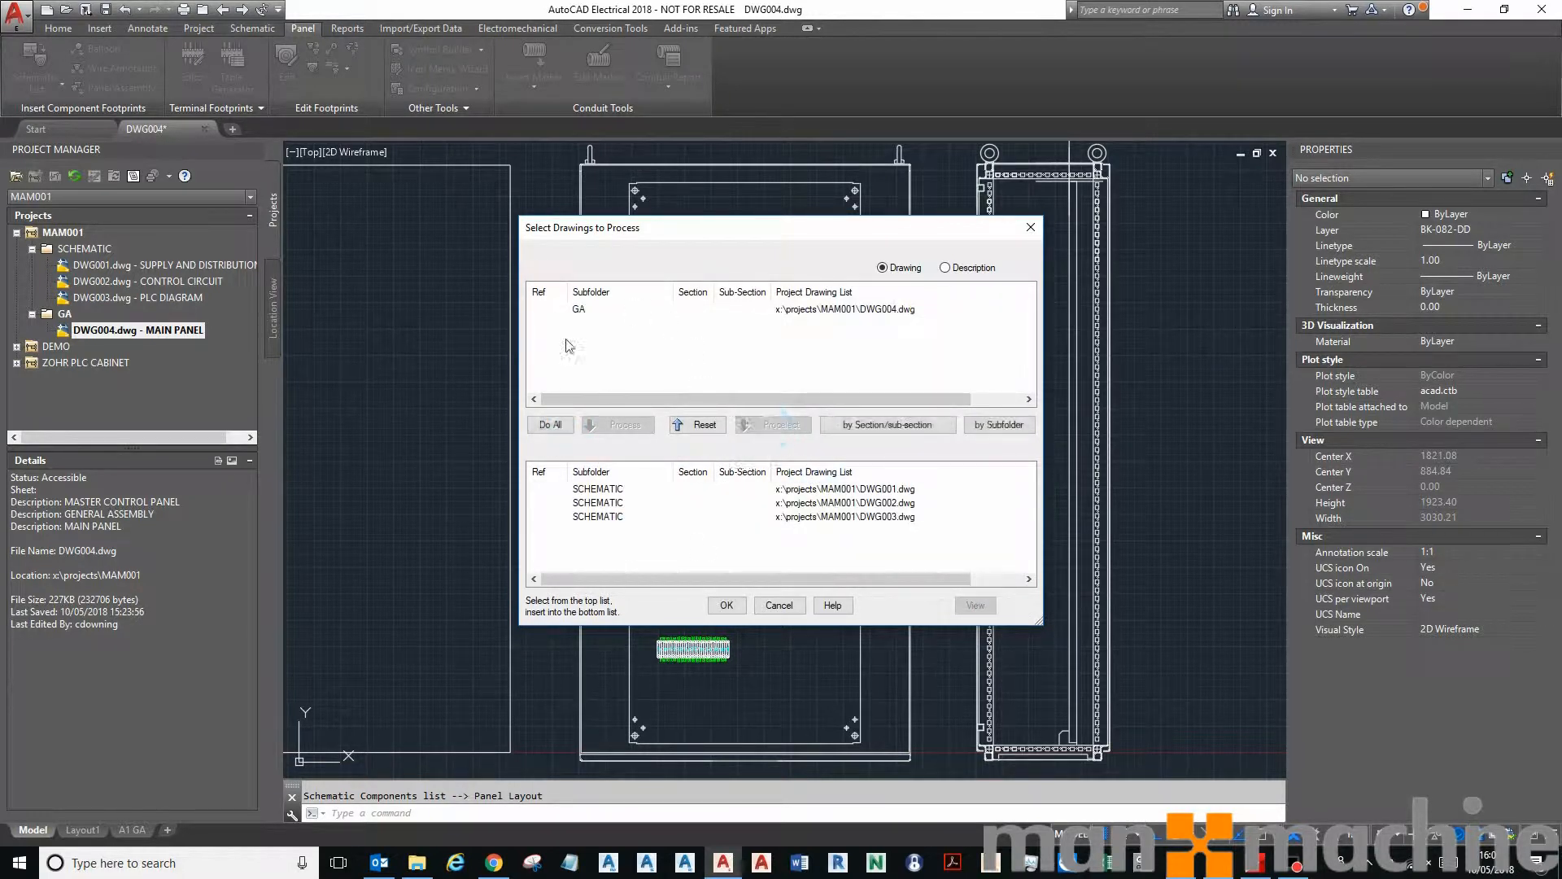
left_click(726, 604)
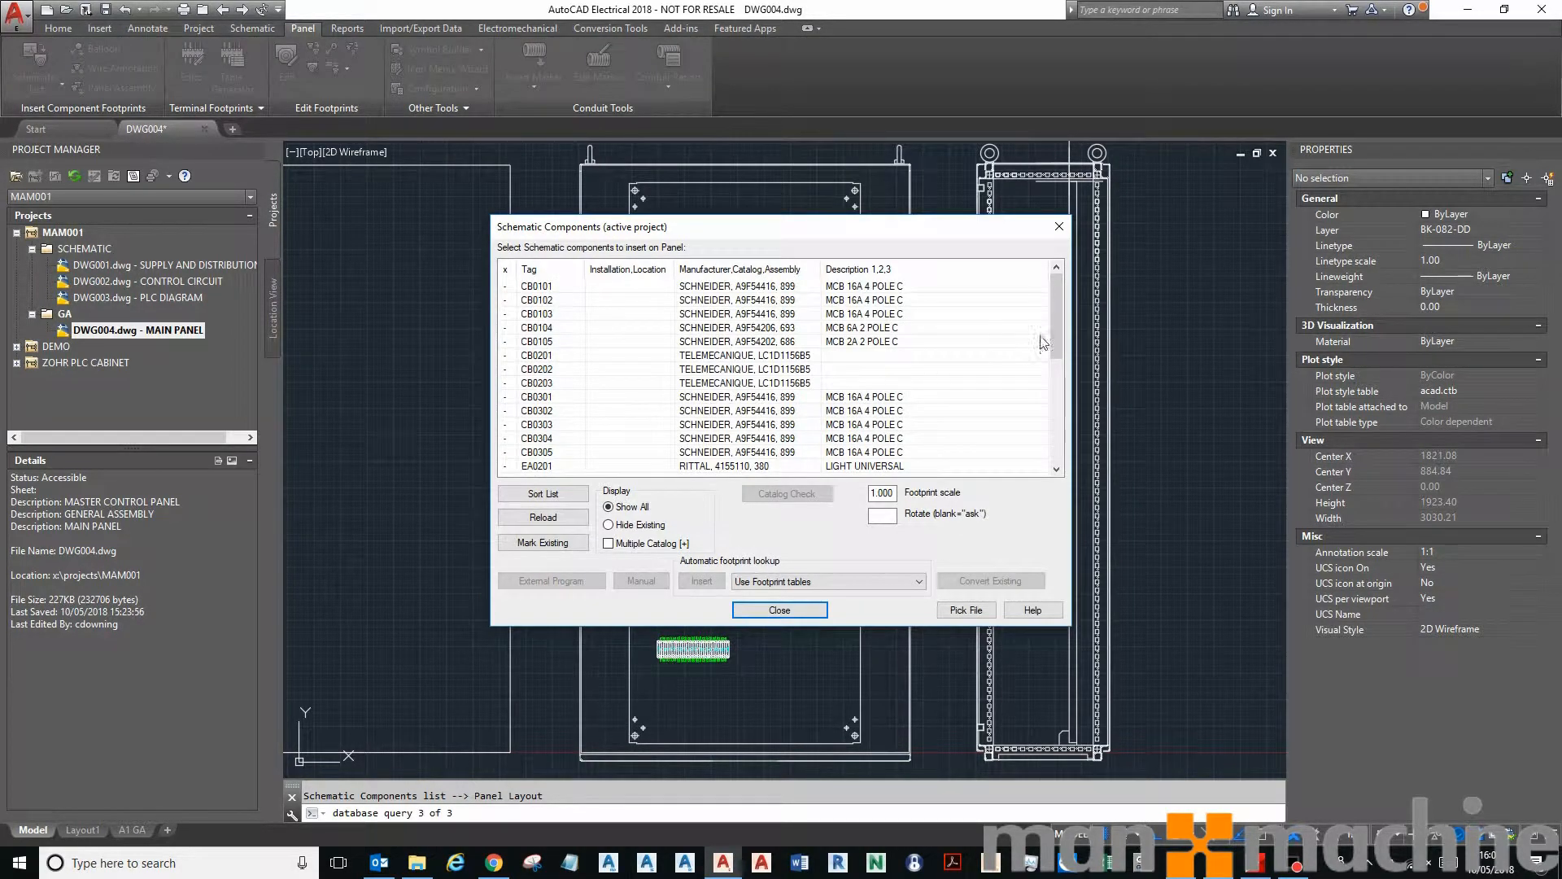
- Sort the schematic component list with TAGNAME as primary, CAT as secondary and MFG as third sort, in alphanumeric order
mouse_move(1054, 342)
left_mouse_down()
mouse_move(1062, 439)
mouse_move(1080, 412)
mouse_move(1077, 308)
mouse_move(1064, 352)
mouse_move(1061, 337)
left_mouse_up()
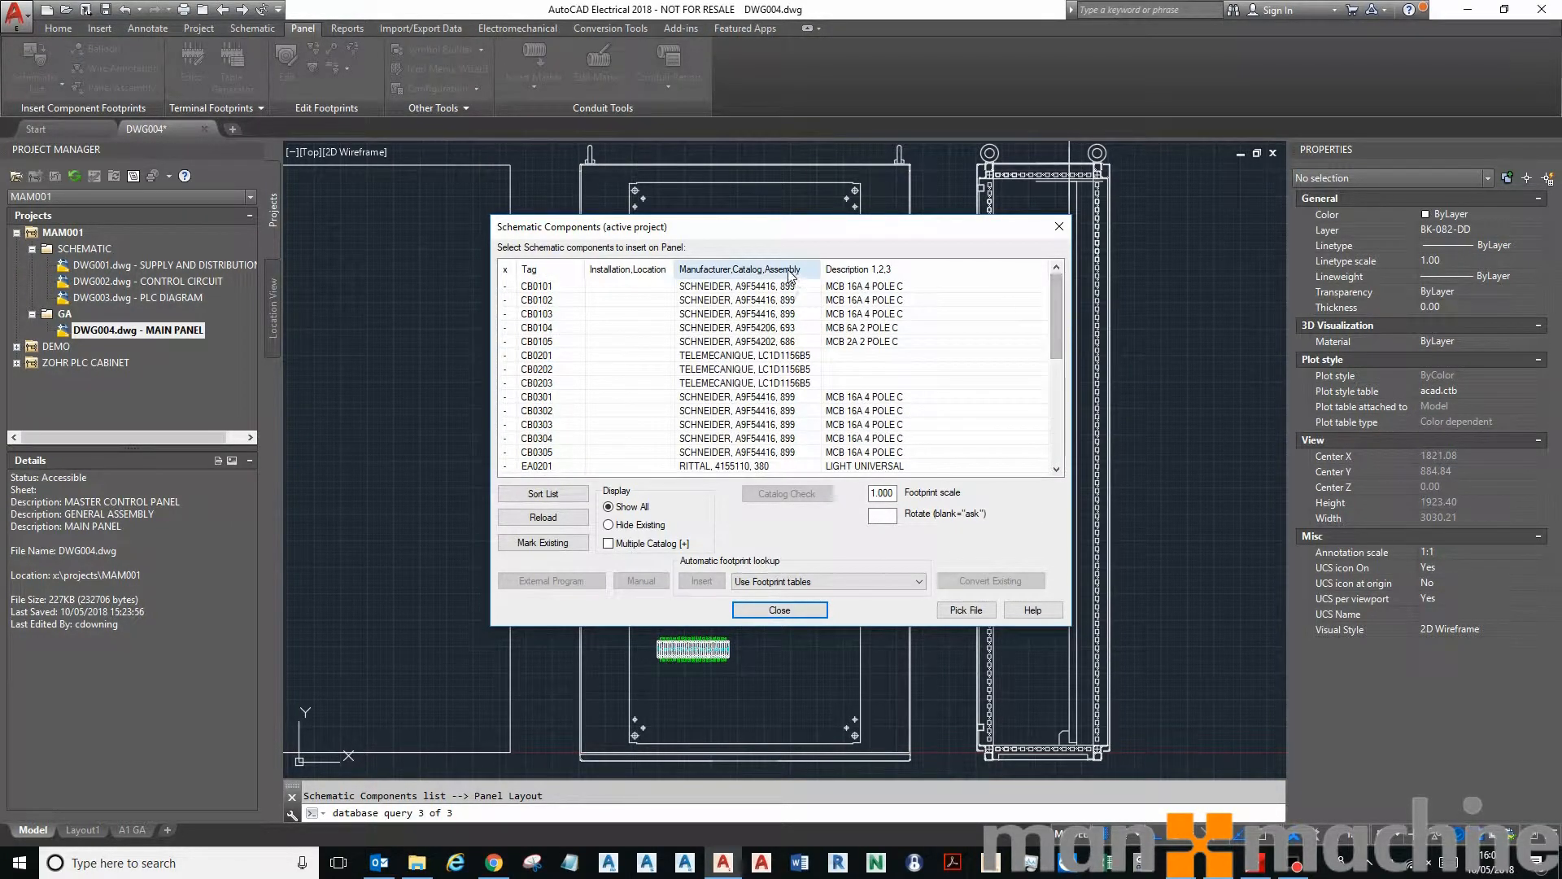
left_click(550, 495)
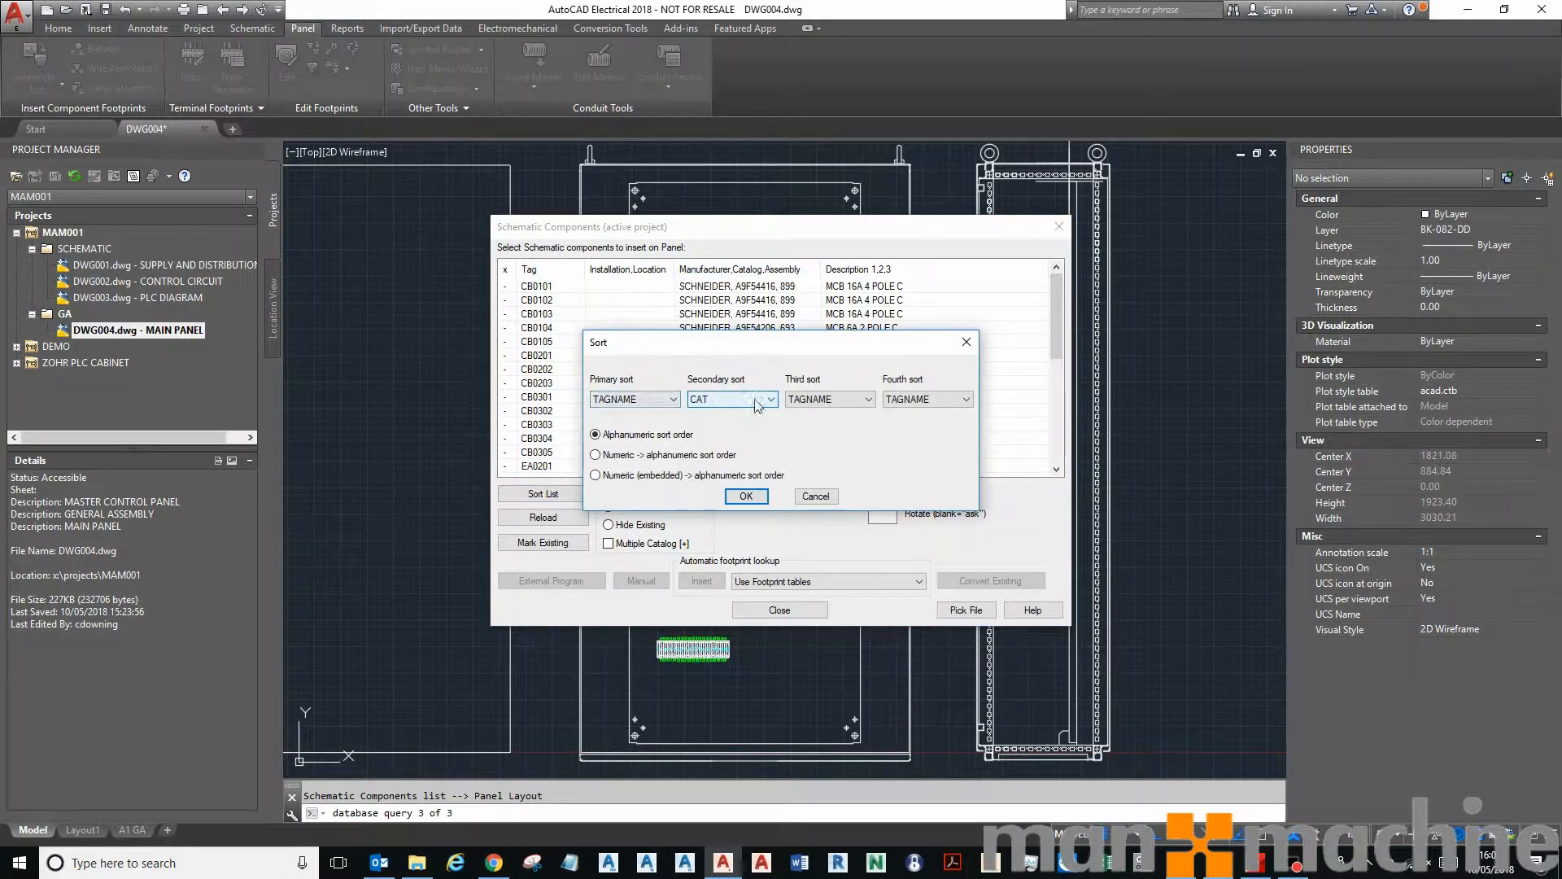
left_click(838, 400)
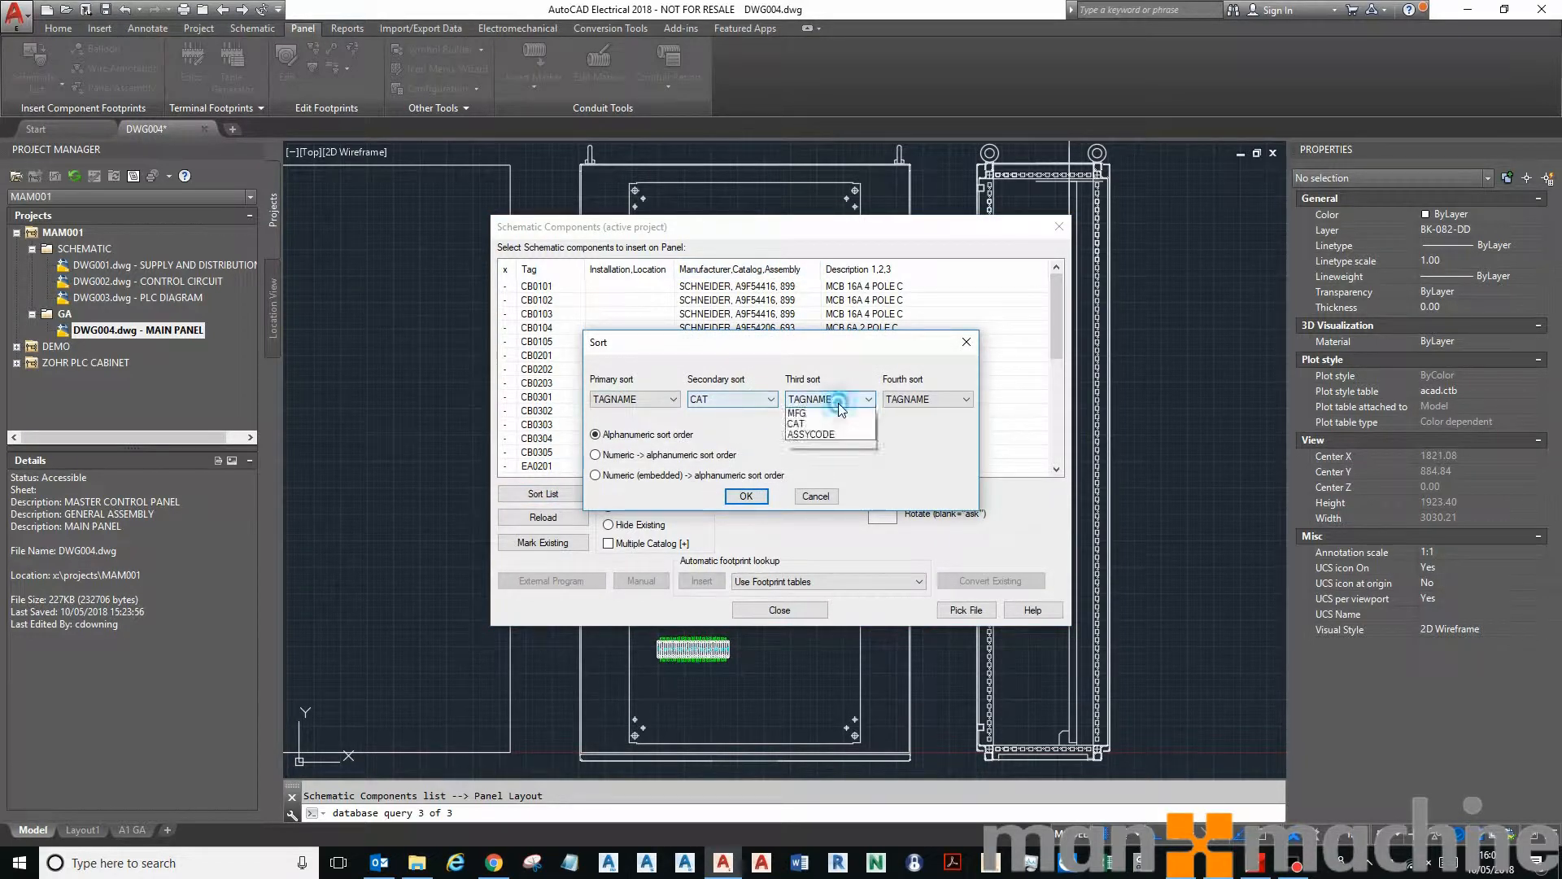
left_click(826, 464)
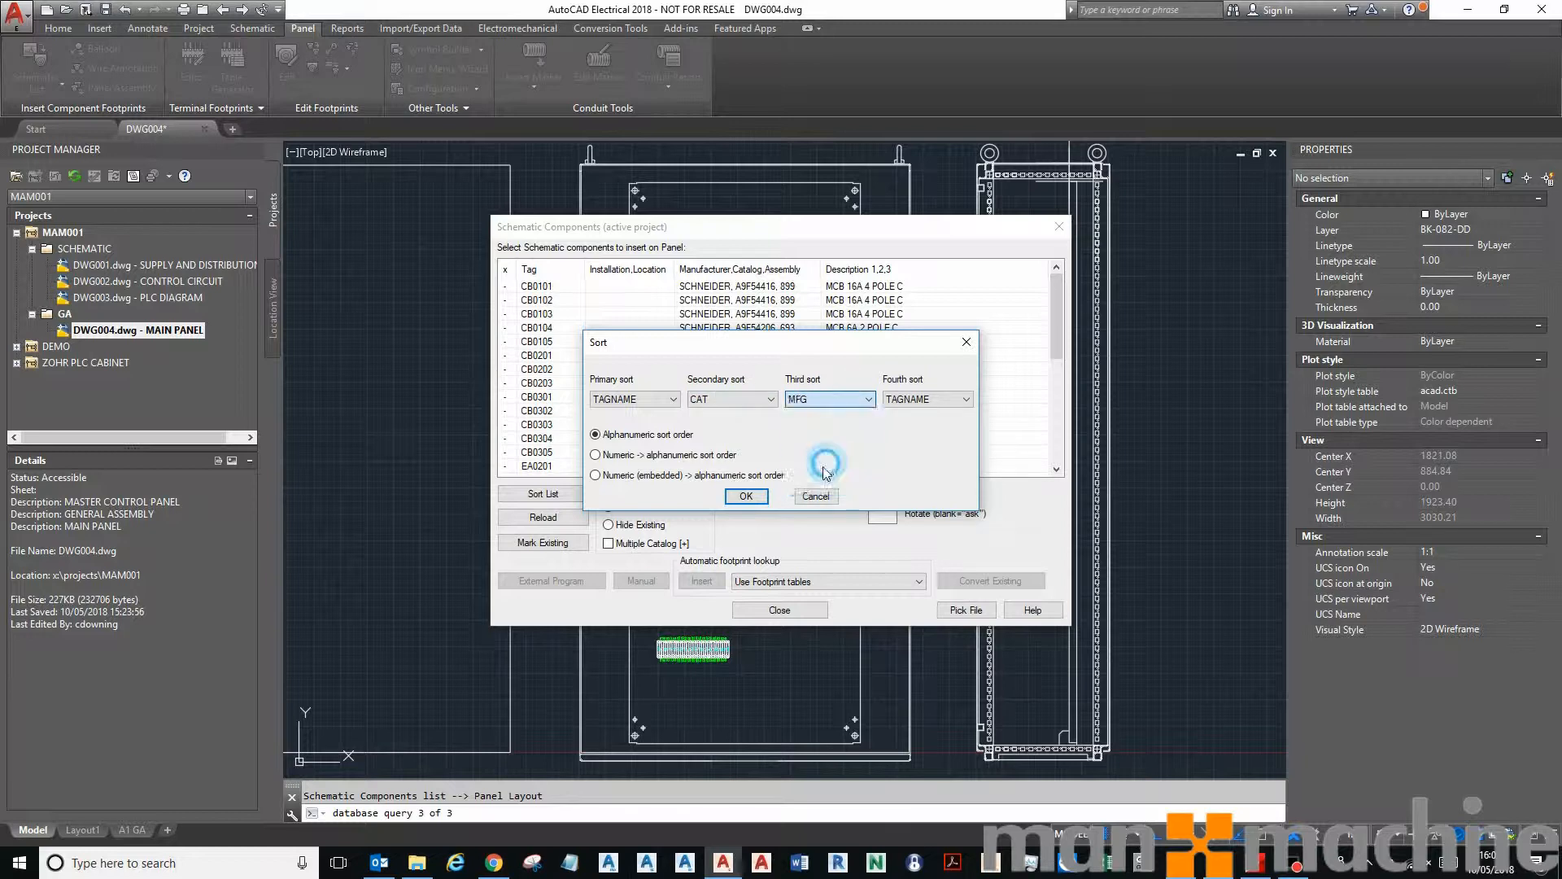
left_click(746, 495)
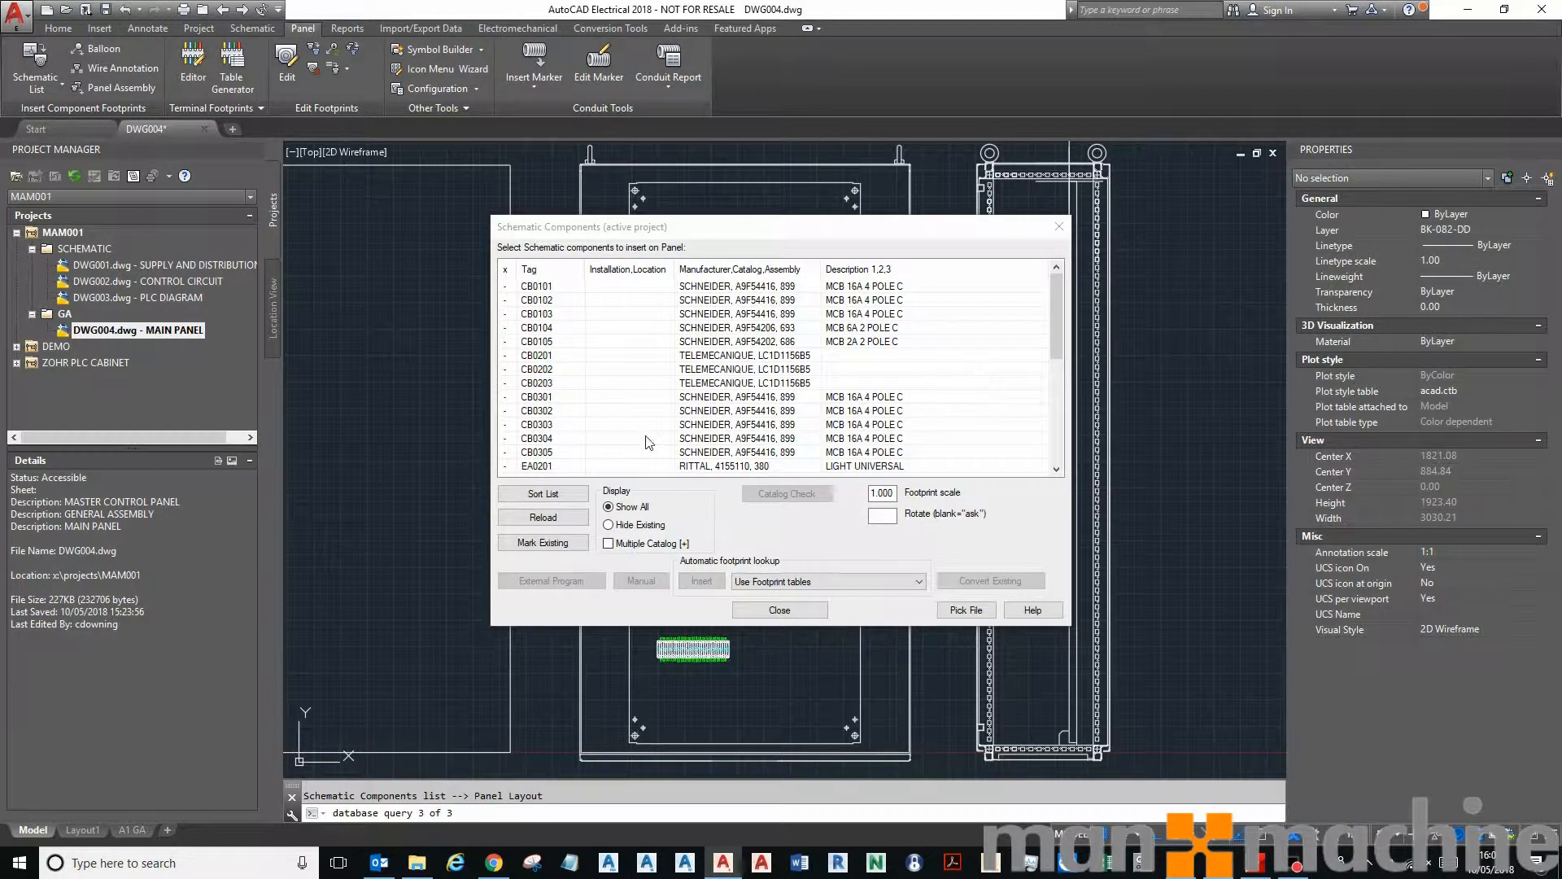
- Mark the components already existing on the panel and look through the list for those still missing
left_click(559, 541)
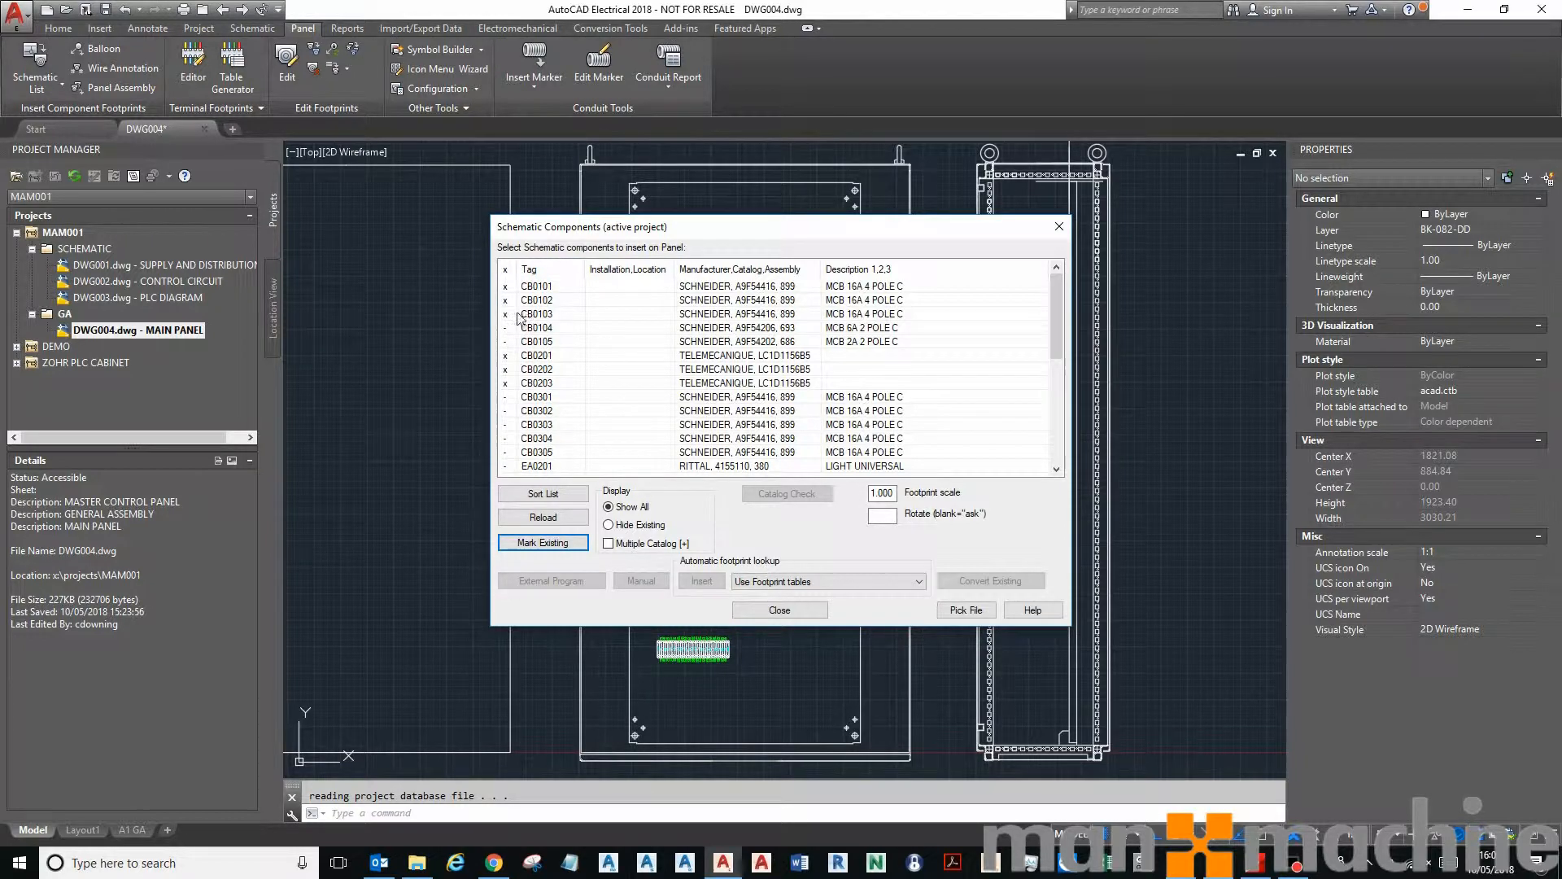
left_click_drag(611, 227, 982, 215)
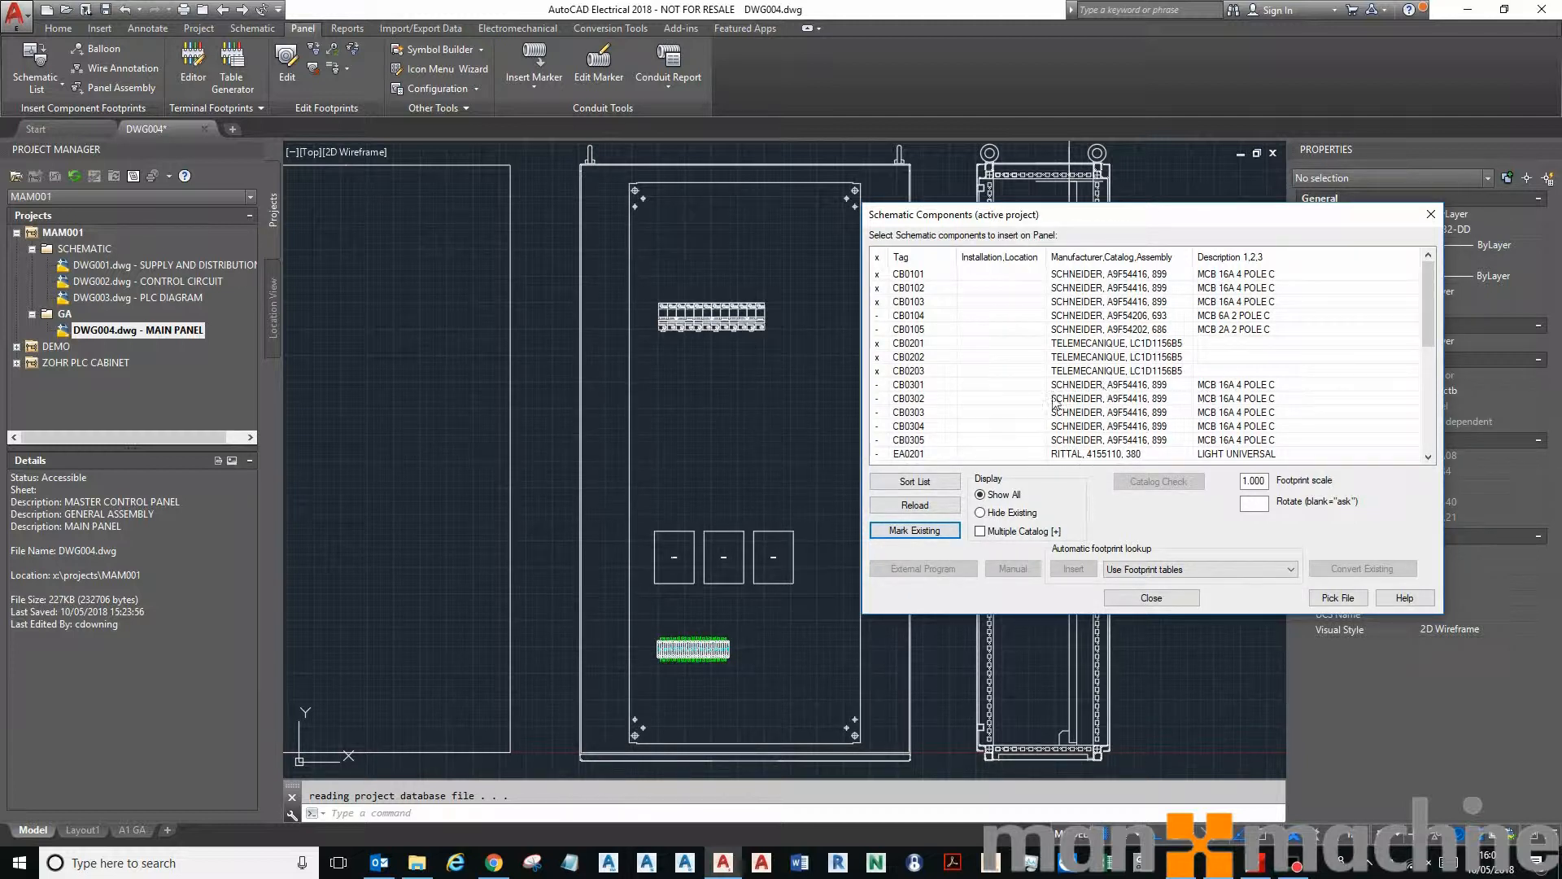
scroll(1125, 389, "down", 5)
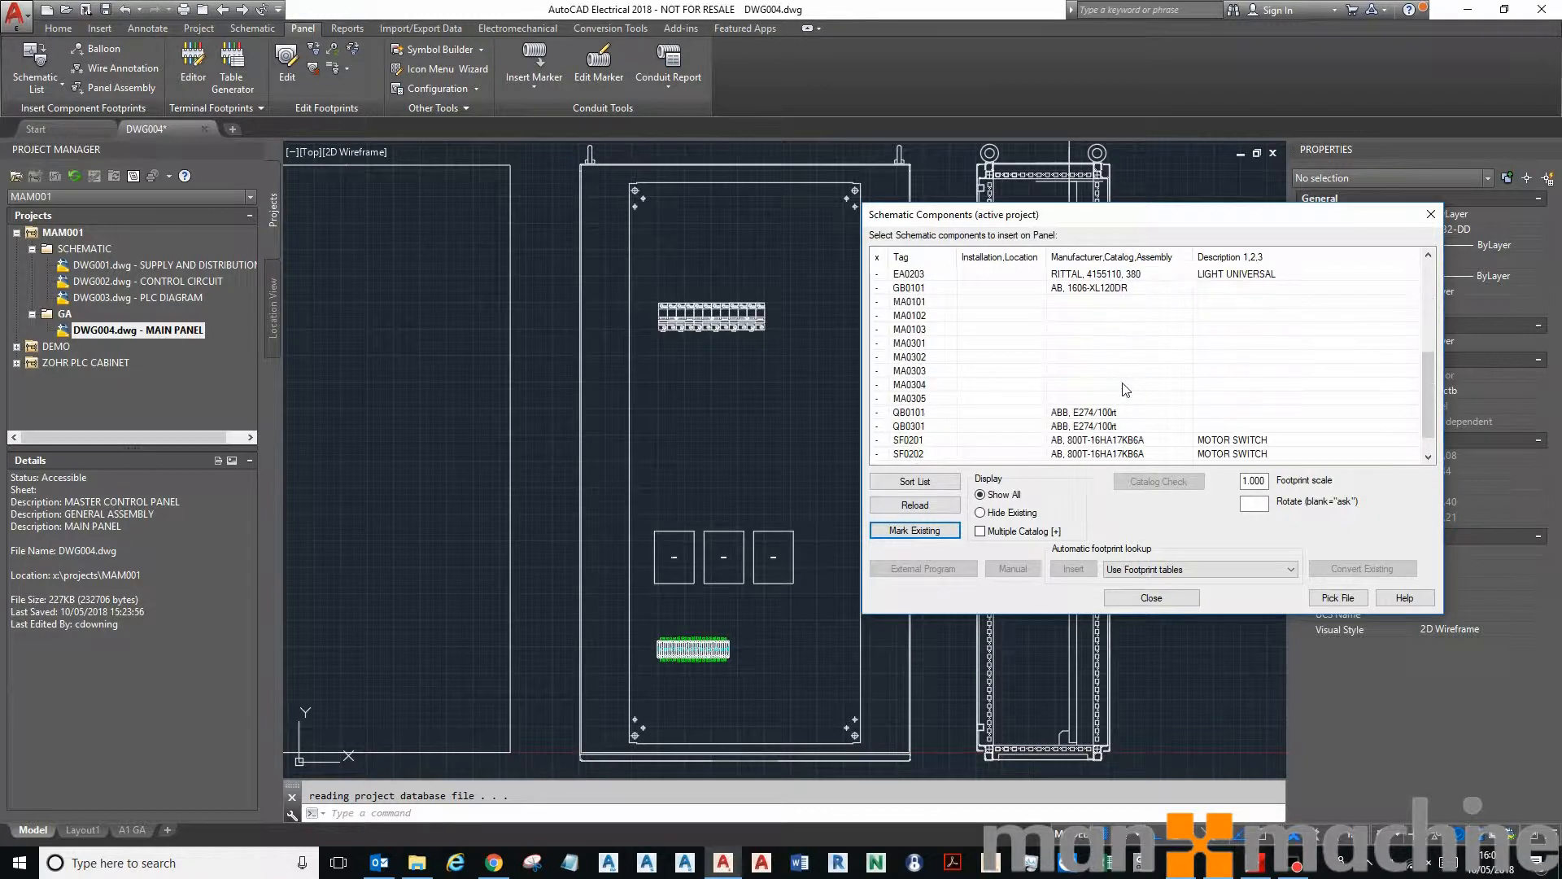
scroll(1126, 389, "up", 4)
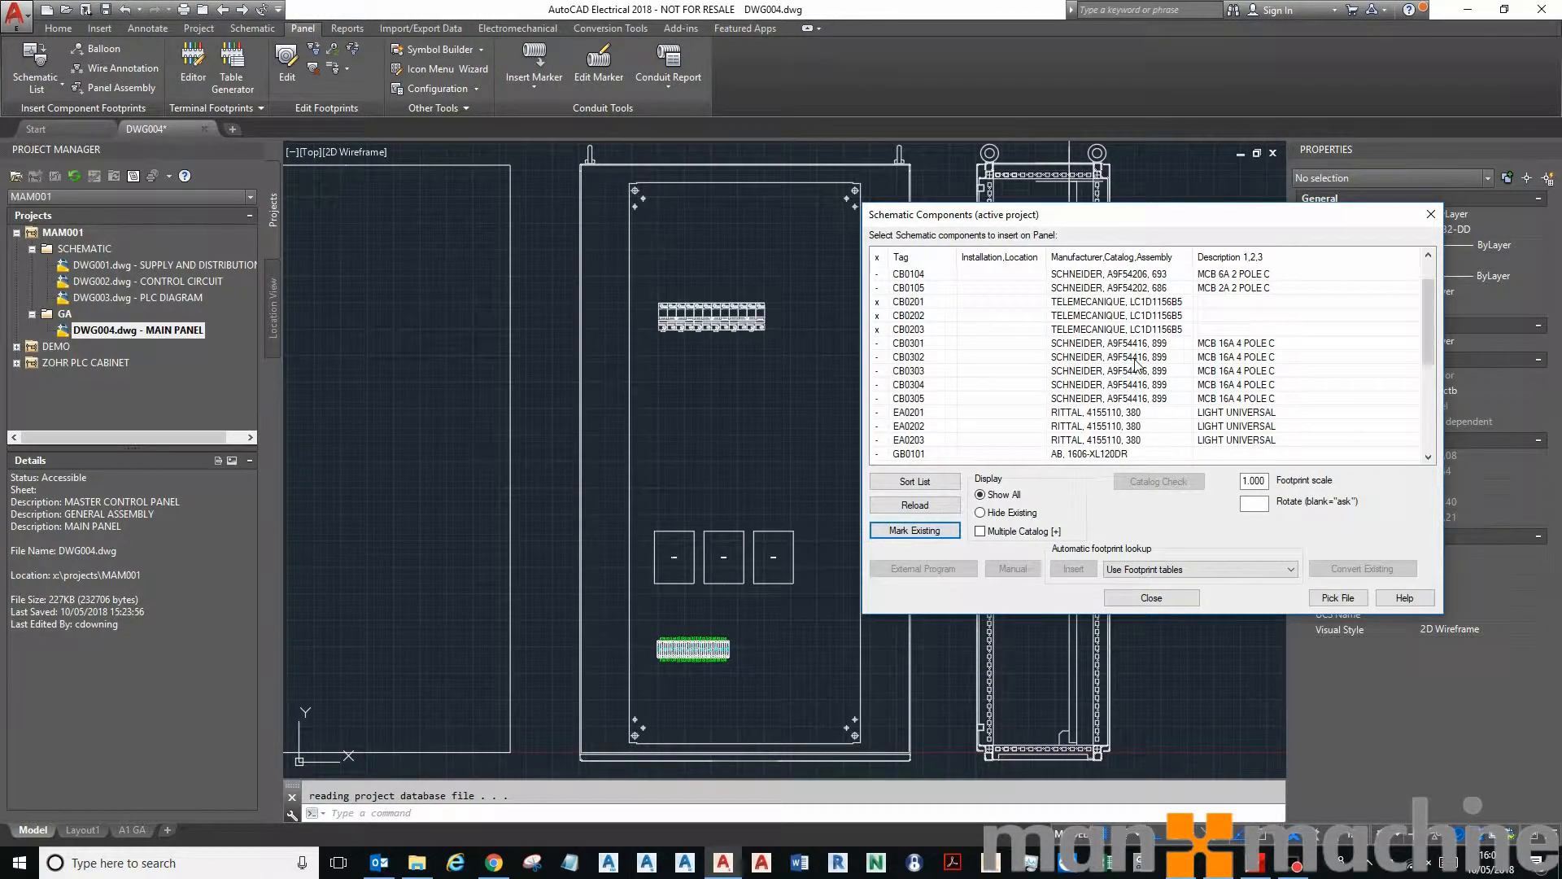
- Choose the five 16A 4-pole circuit breakers CB0301 to CB0305 for insertion using the footprint tables
left_click(1135, 358)
left_click(1137, 345)
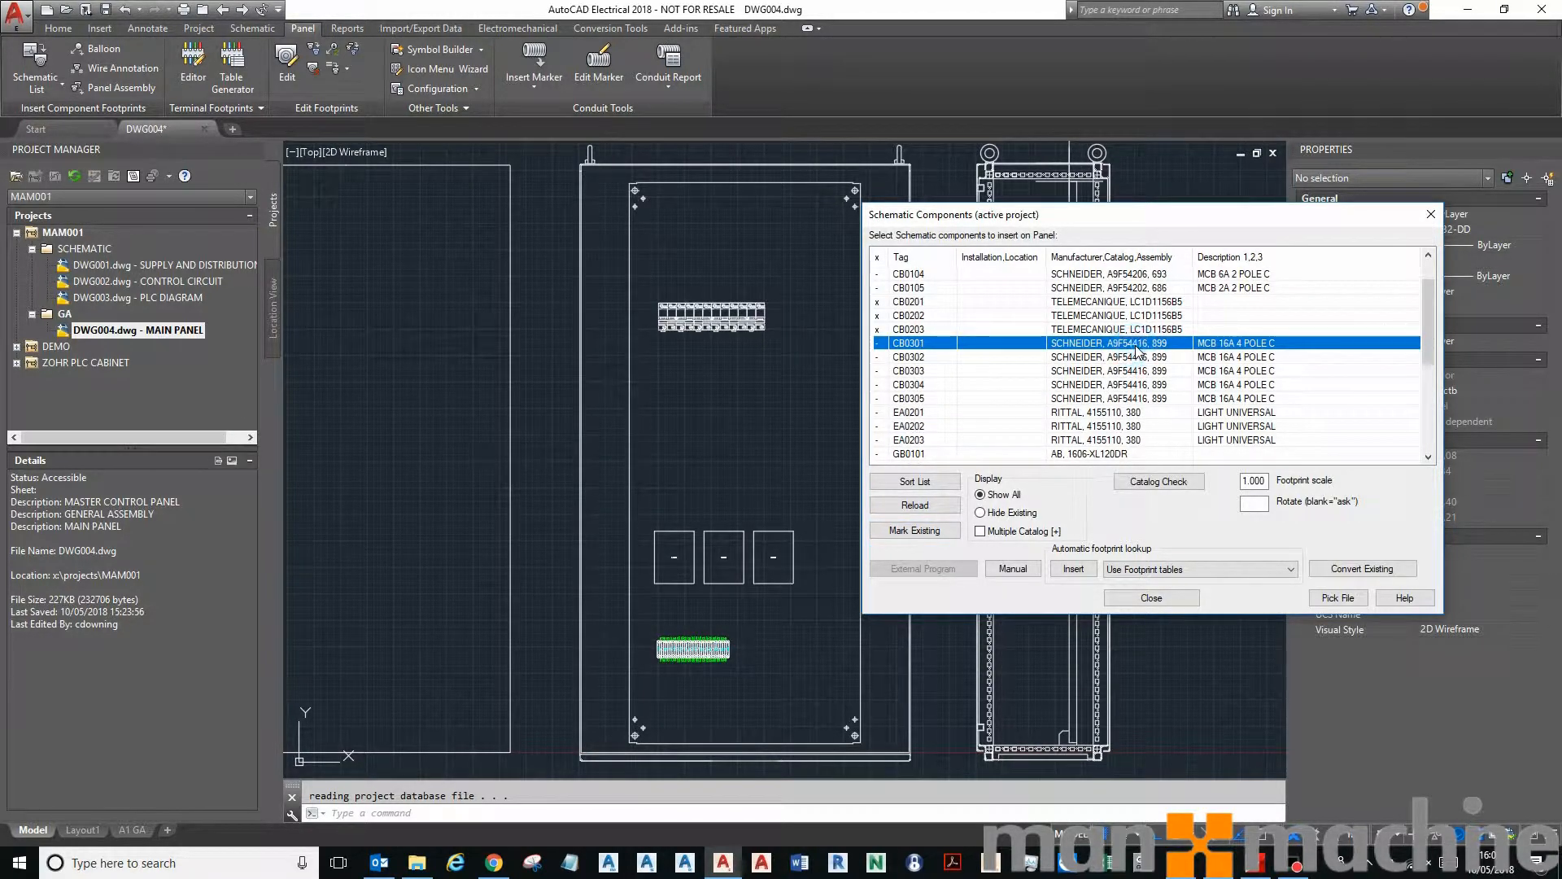
left_click(1124, 399, "shift")
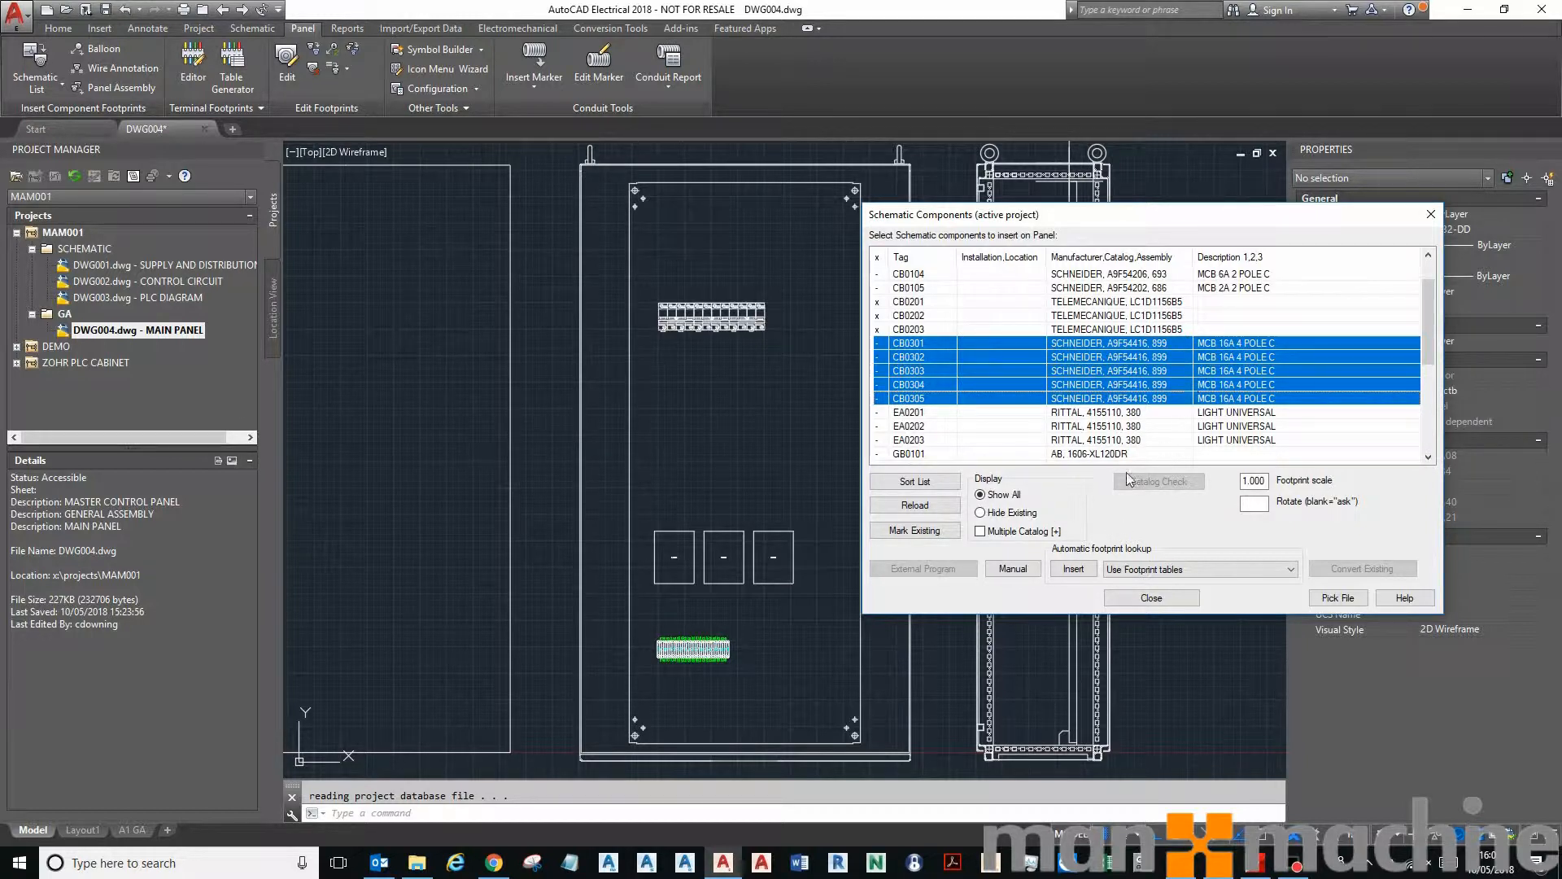
left_click(1073, 568)
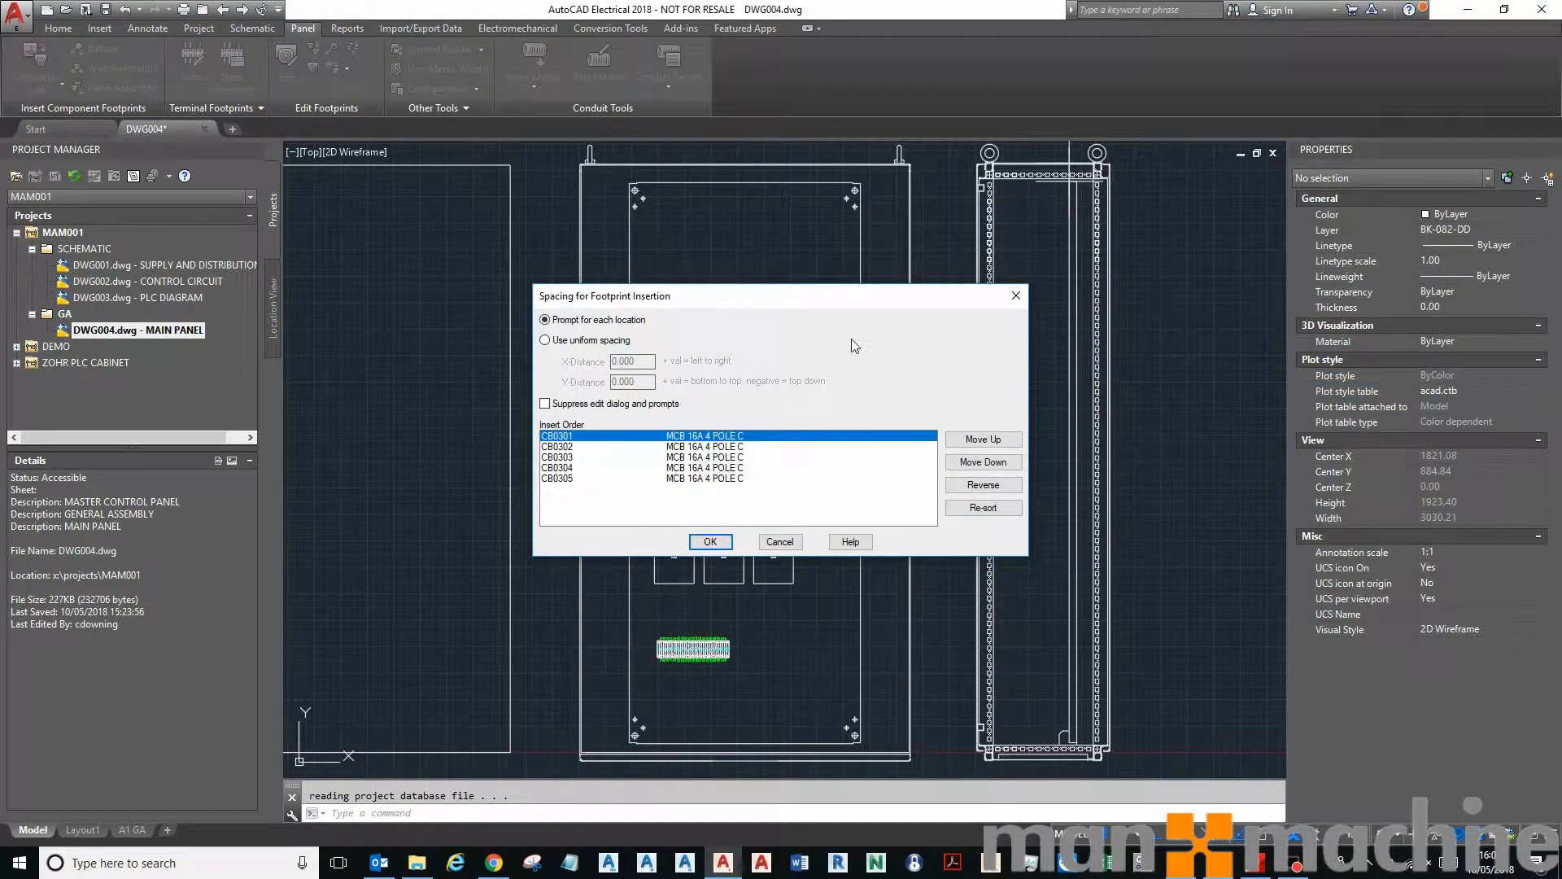
- Apply uniform footprint spacing with an X-distance of 107, suppress the edit dialog and prompts, and begin placement with CB0301 first
left_click_drag(853, 298, 976, 225)
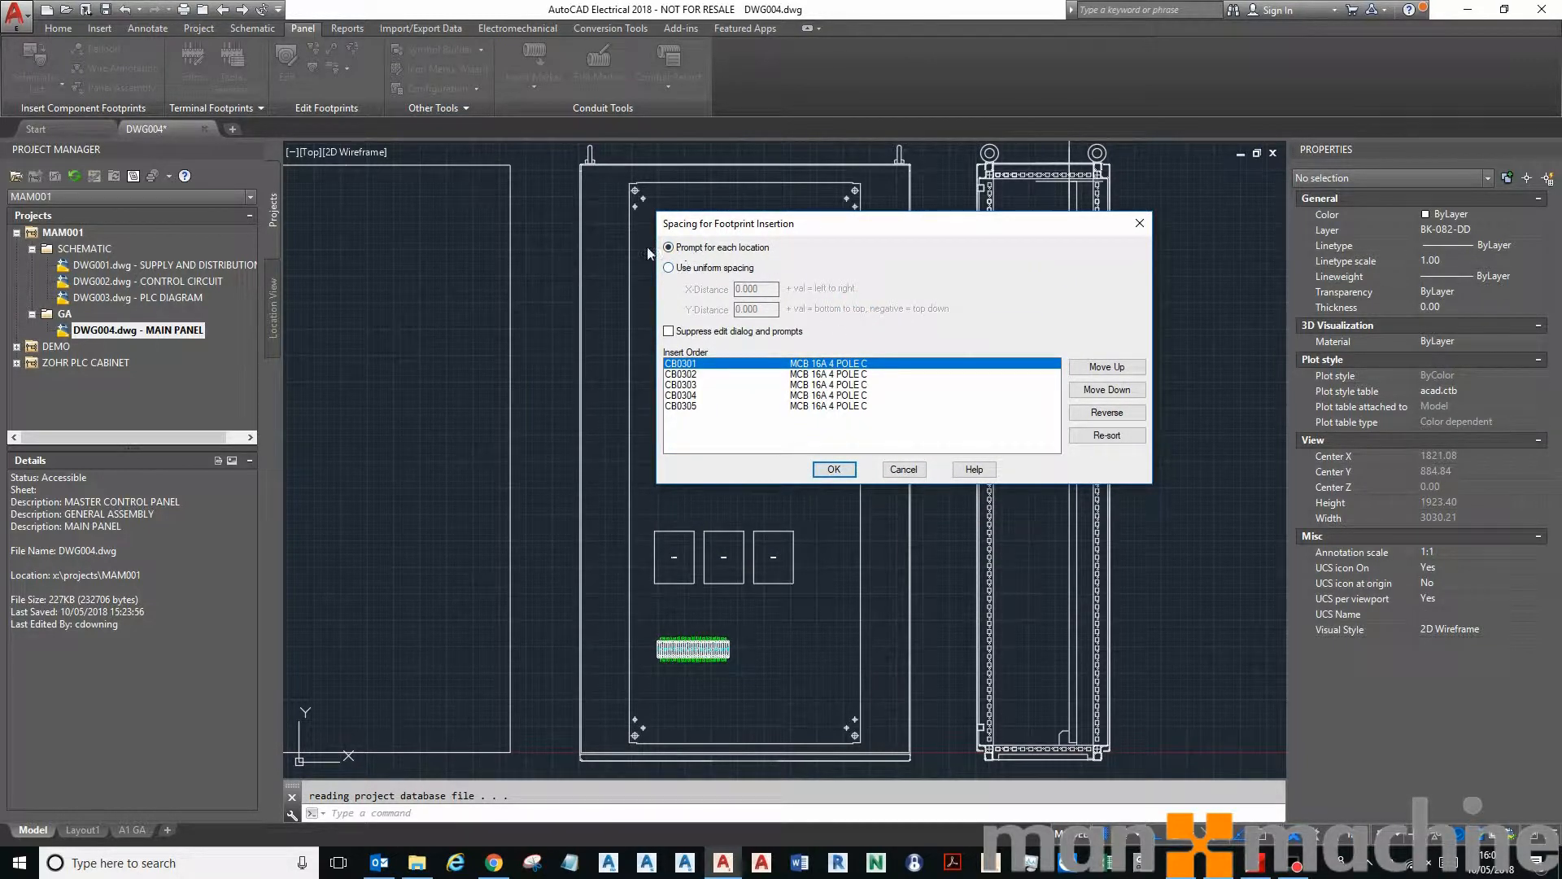
left_click(742, 268)
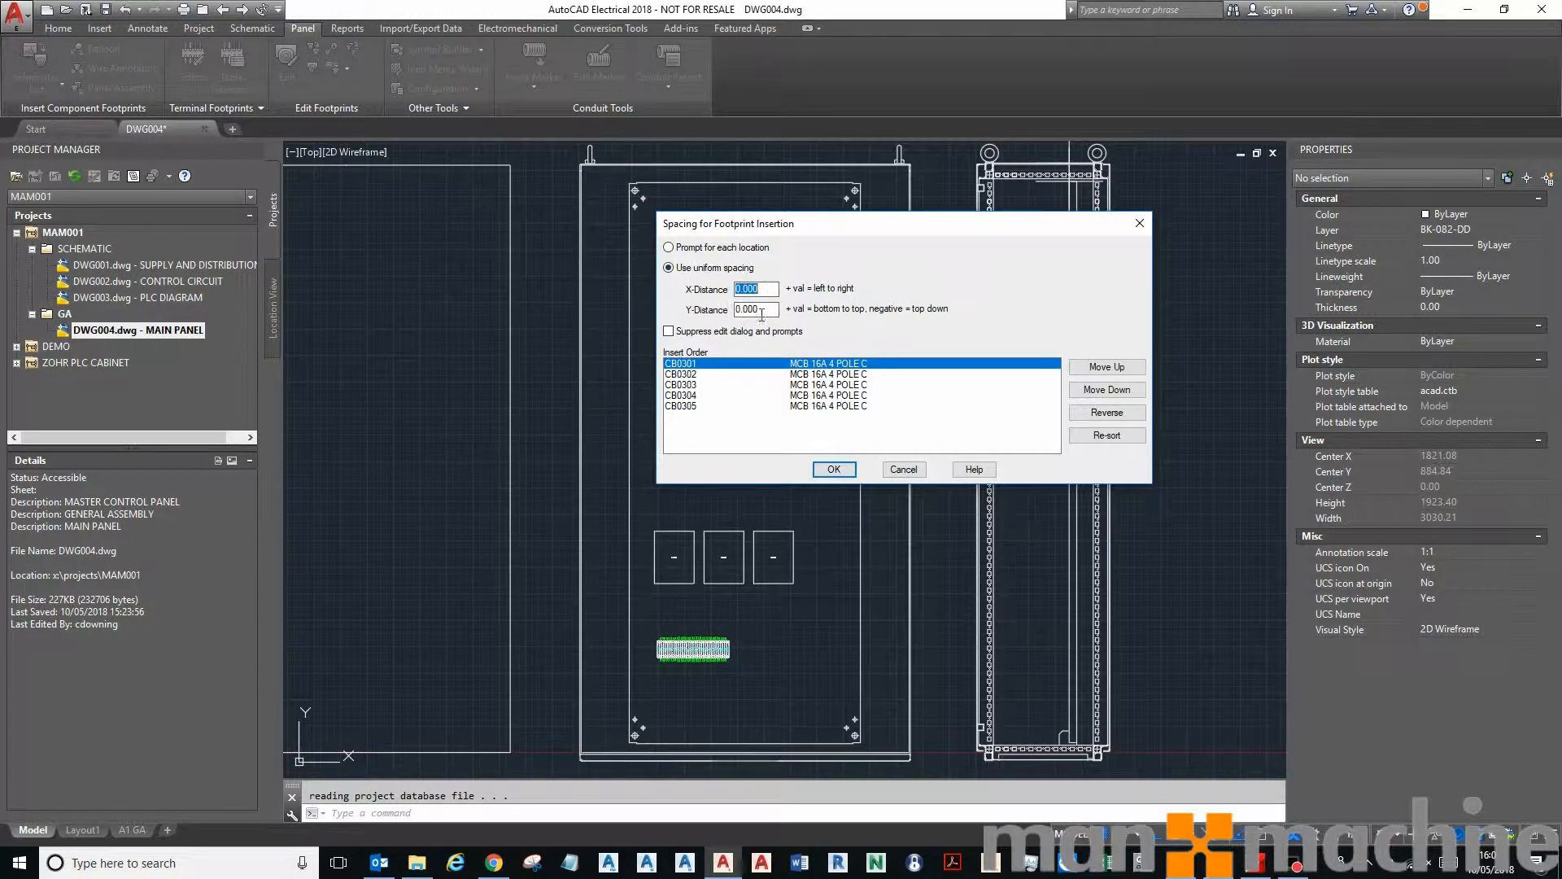
key("Tab")
double_click(773, 287)
type("107")
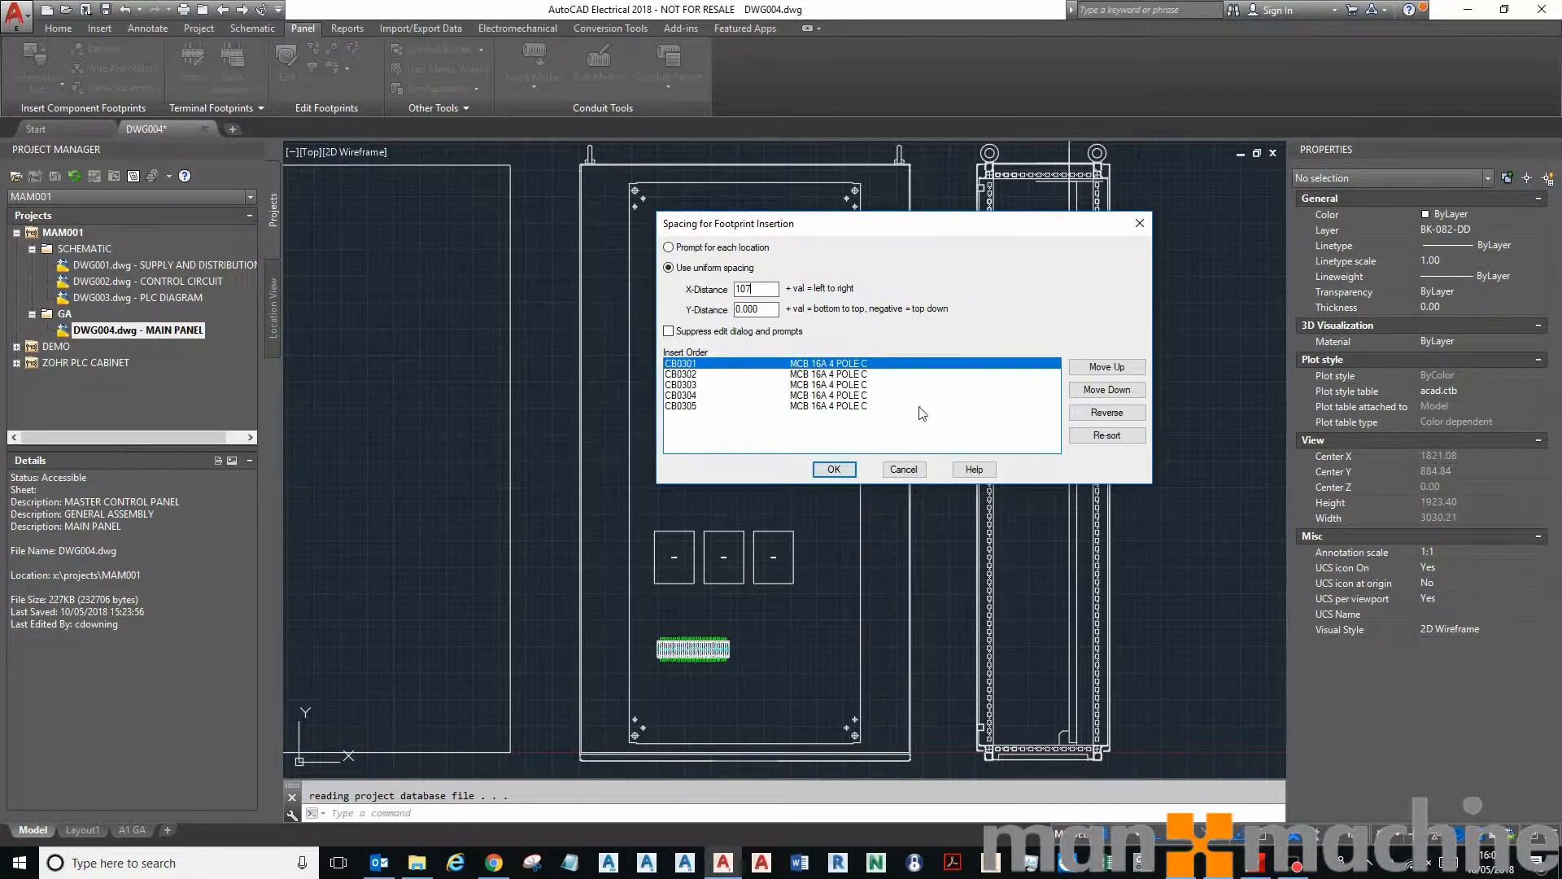
left_click(675, 331)
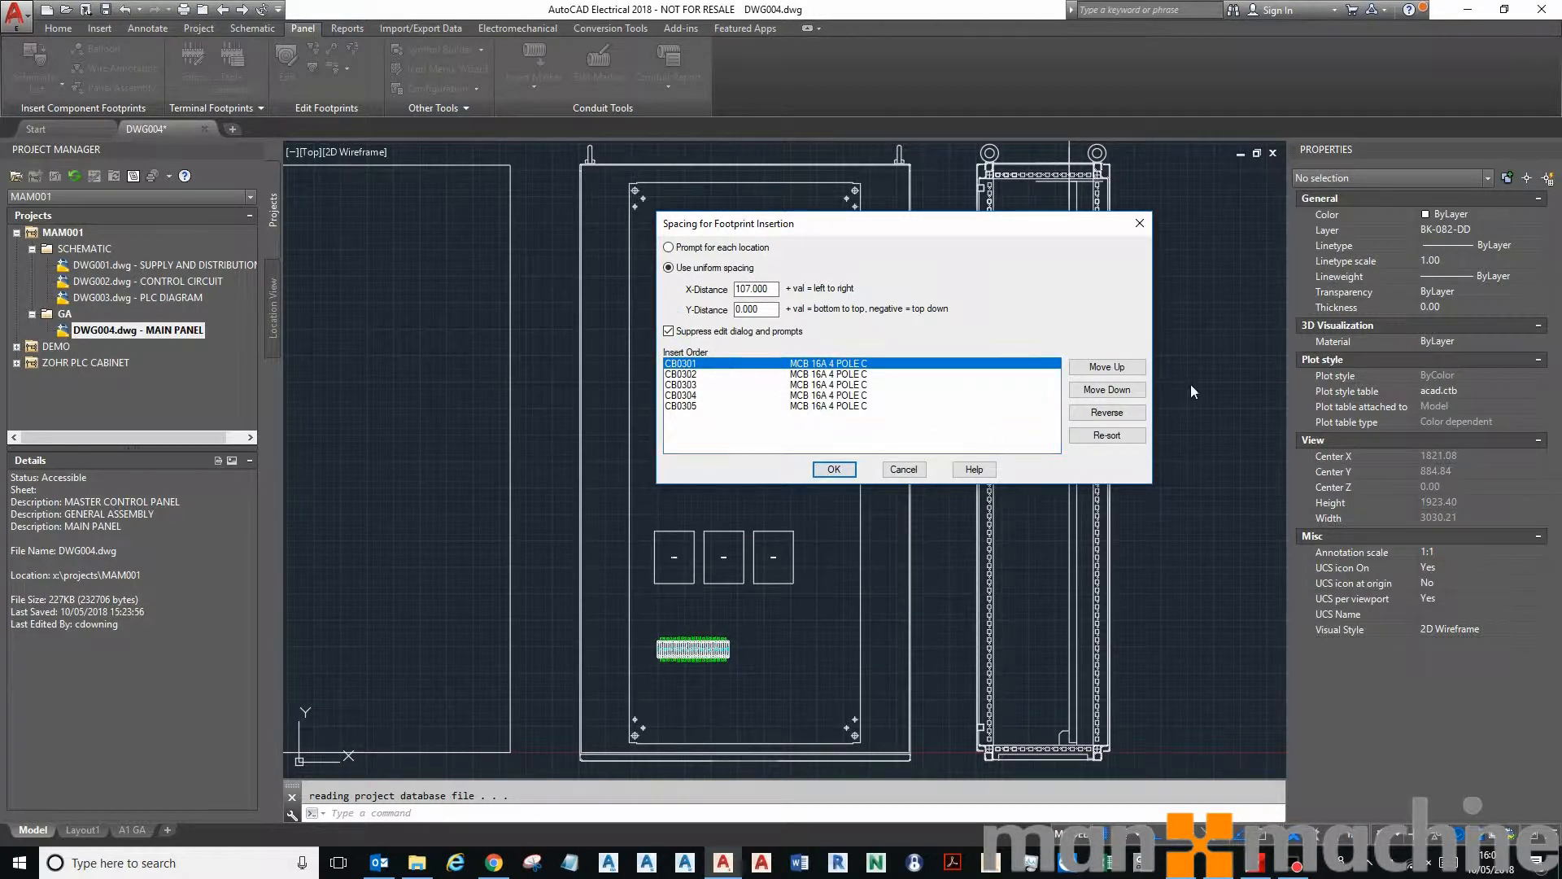
left_click(692, 376)
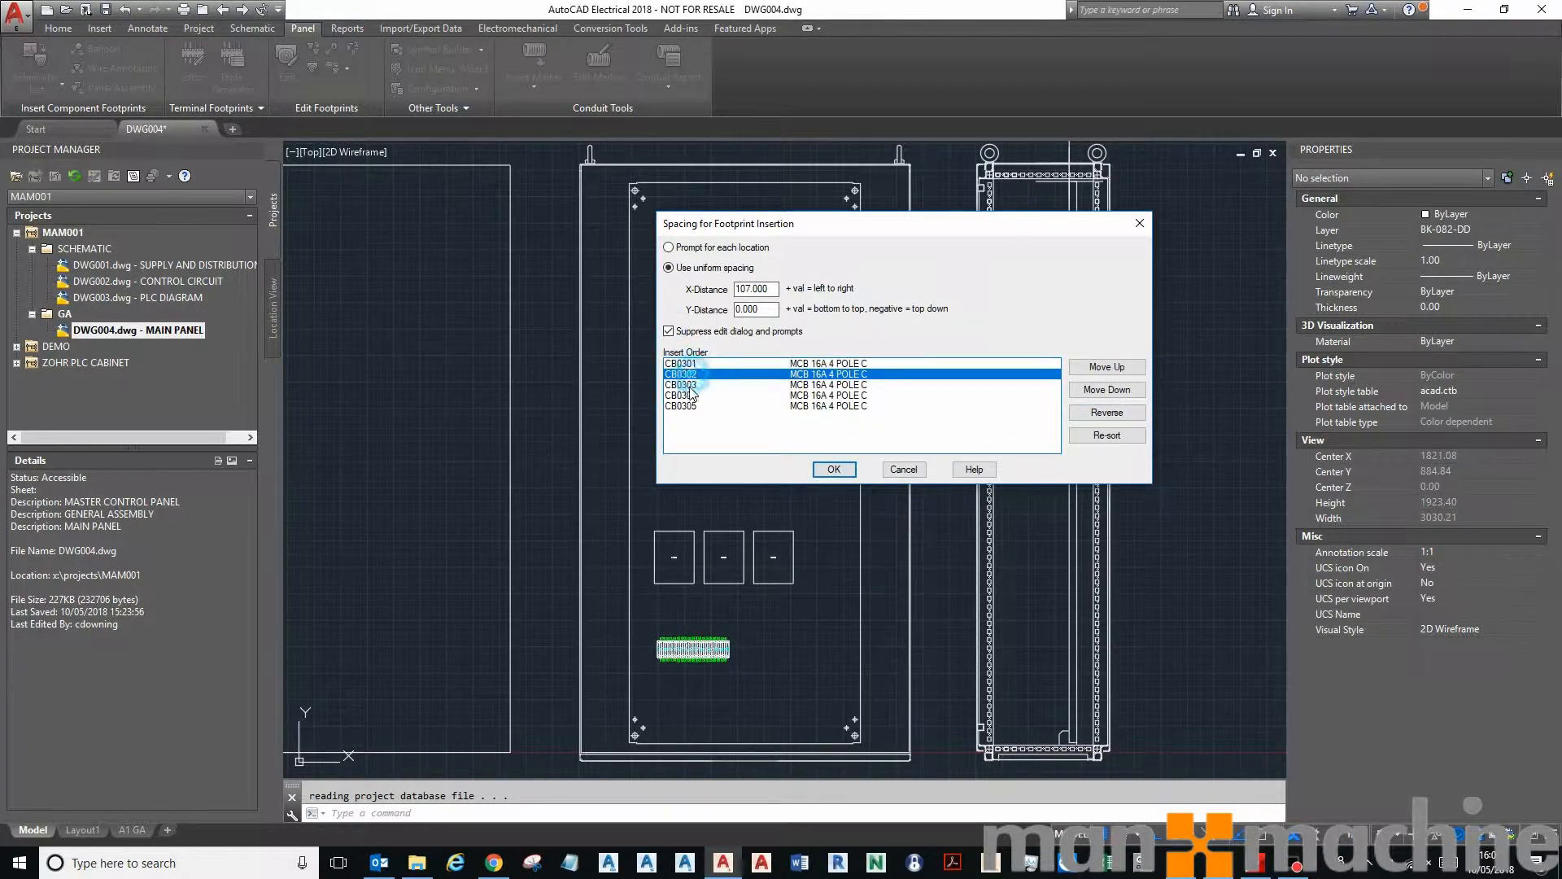
left_click(691, 385)
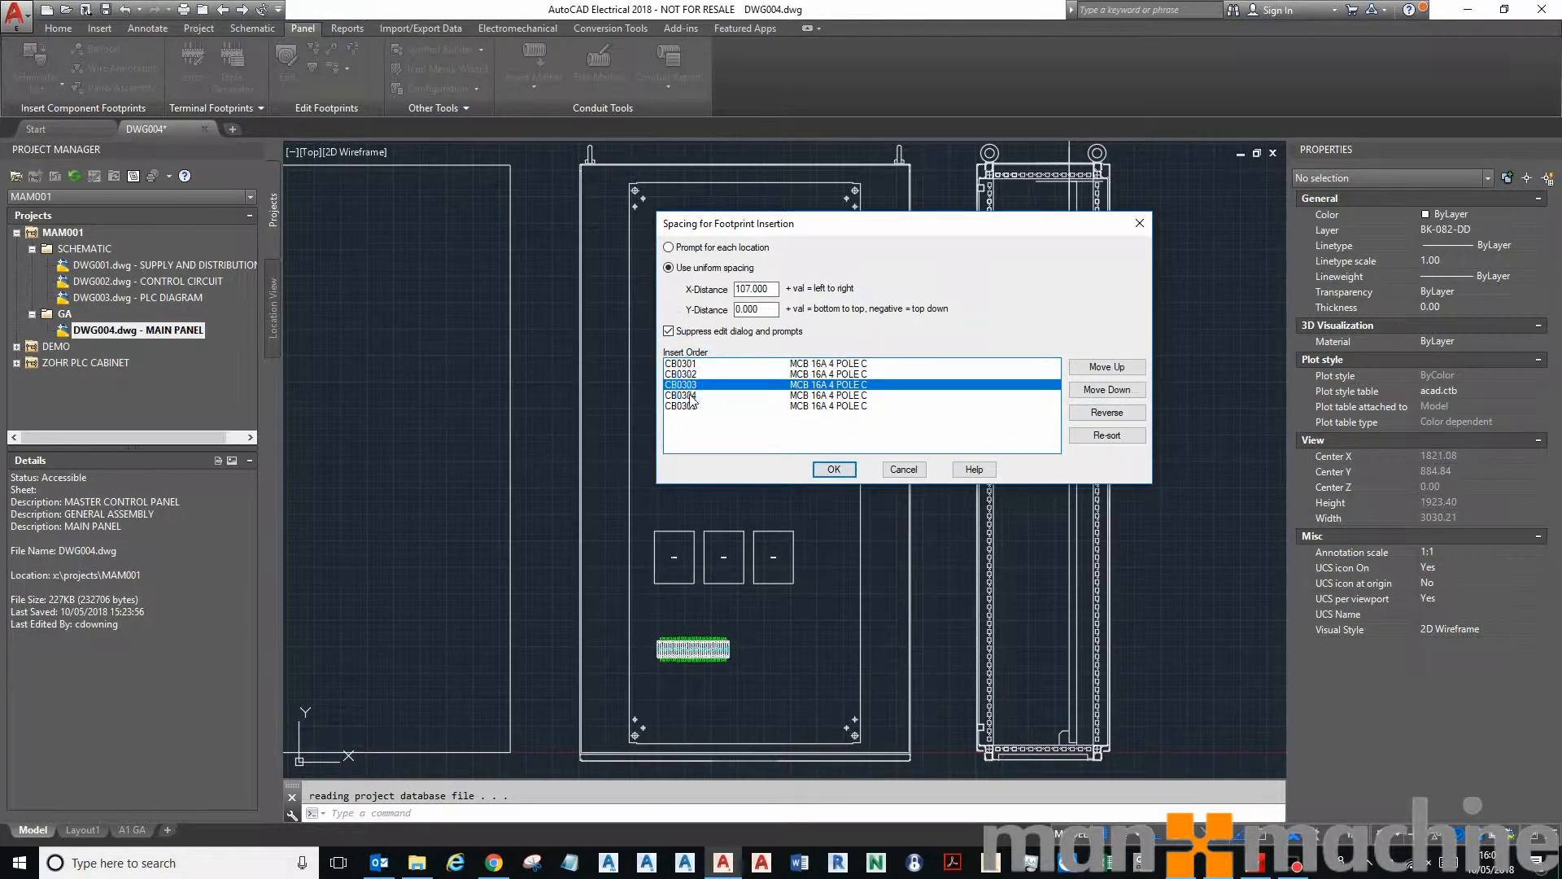
left_click(808, 364)
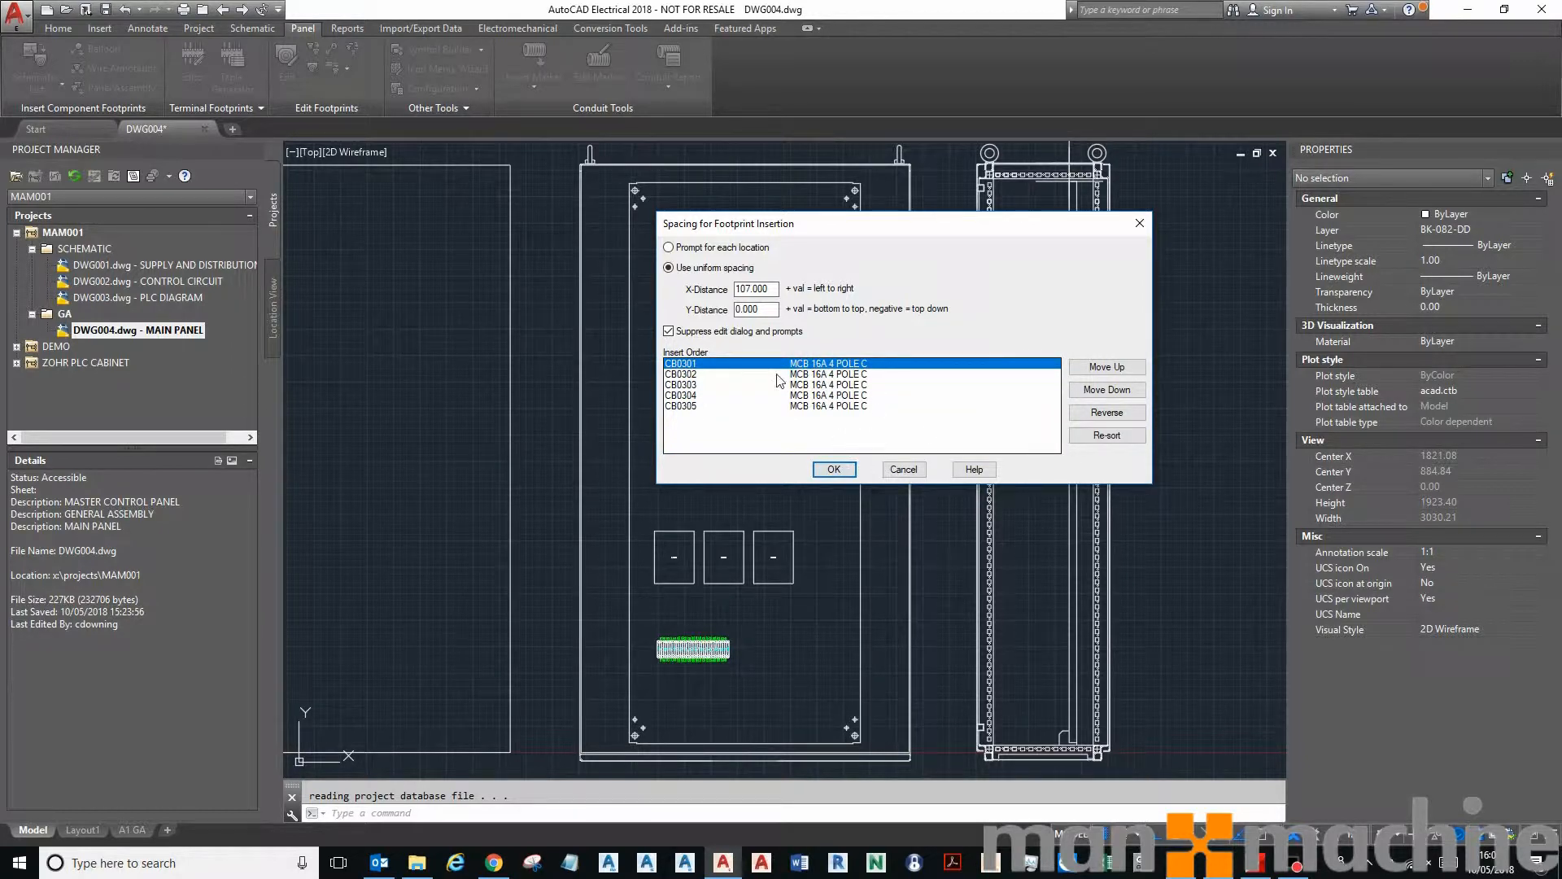
left_click(833, 468)
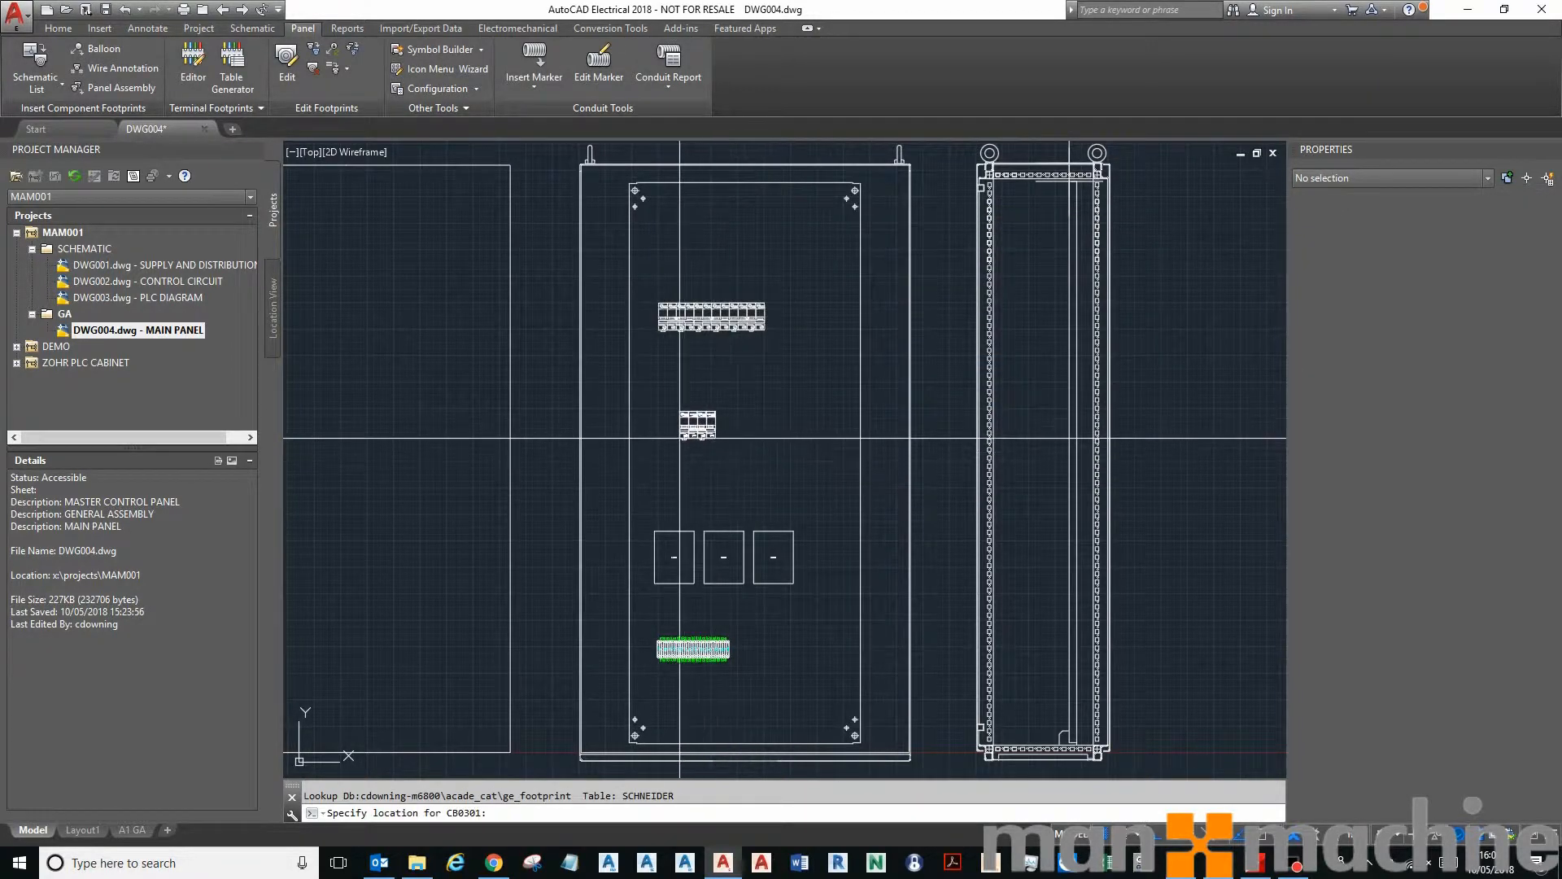
- Turn ortho off and snap on, place the CB0301 to CB0305 footprint row from below the upper breaker row, and close the component list
scroll(665, 410, "up", 4)
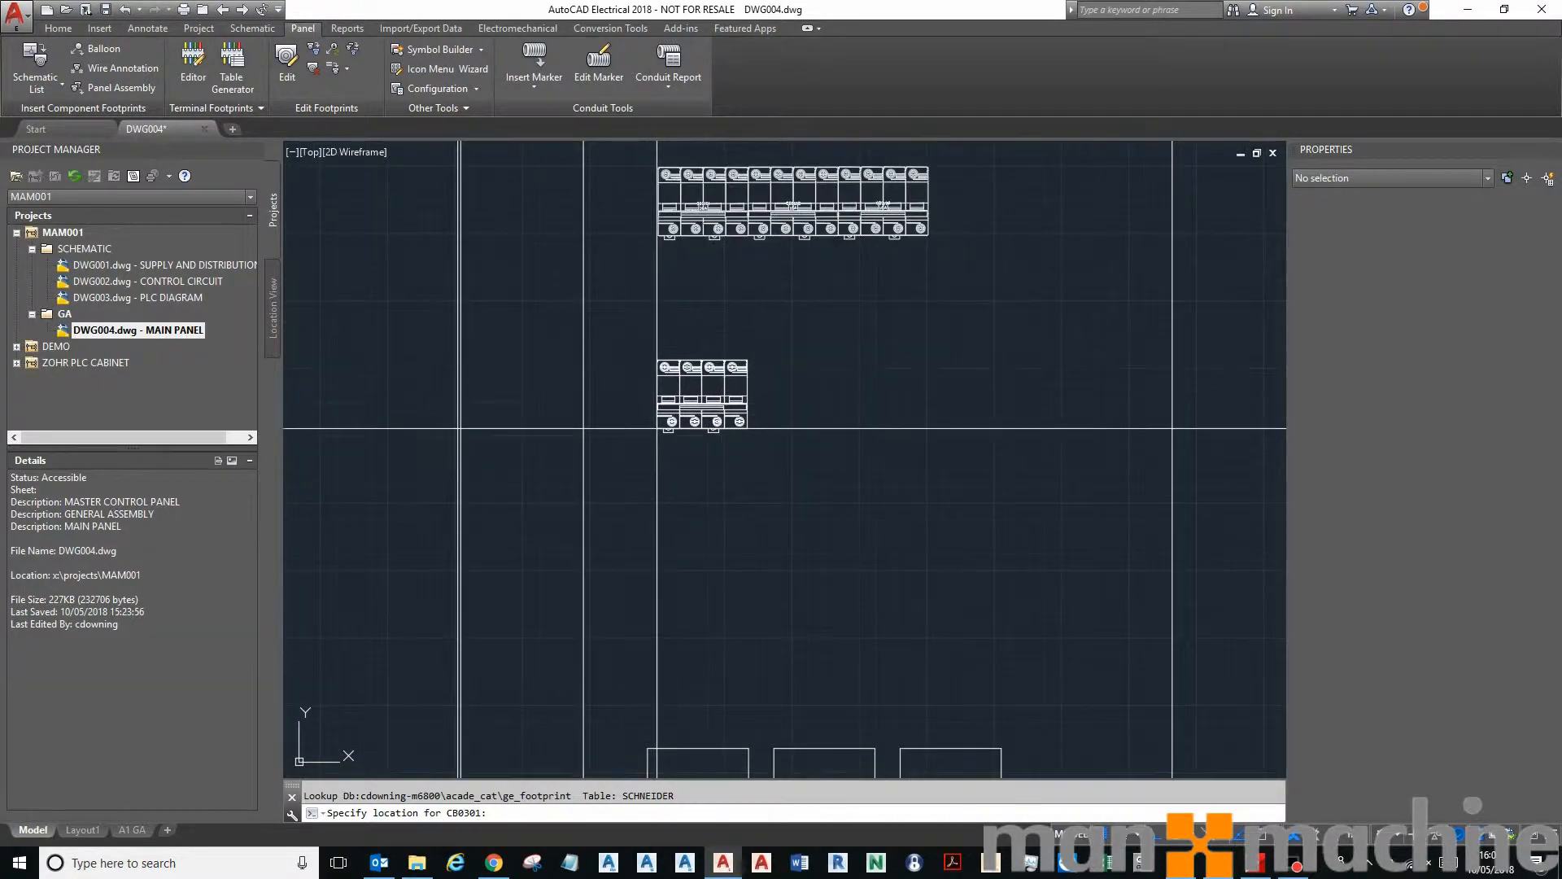
key("F8")
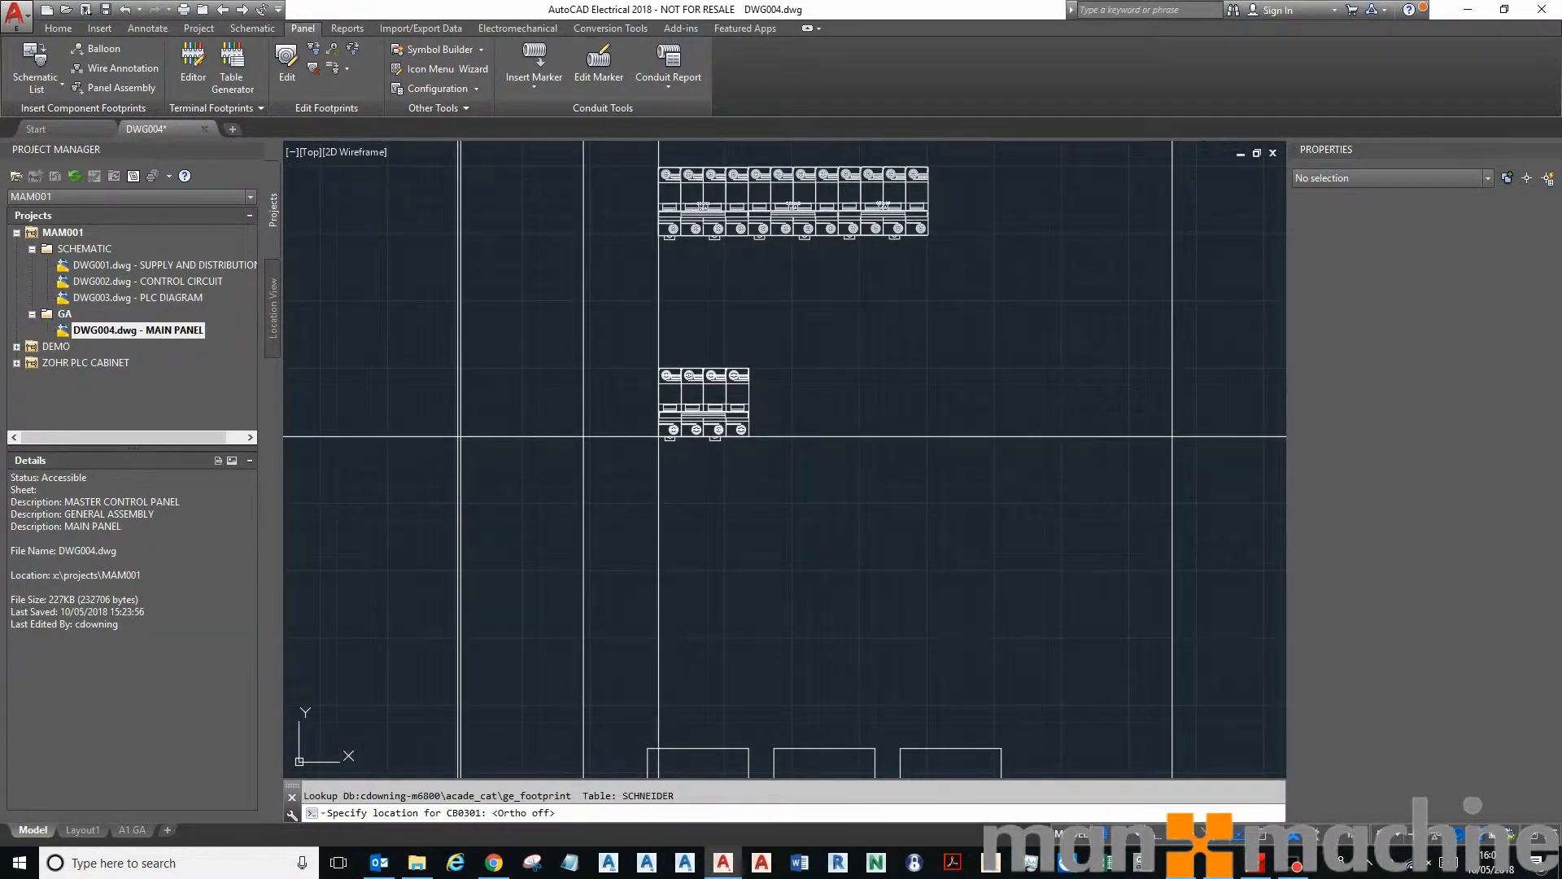
key("F9")
scroll(660, 433, "up", 2)
scroll(660, 433, "up", 3)
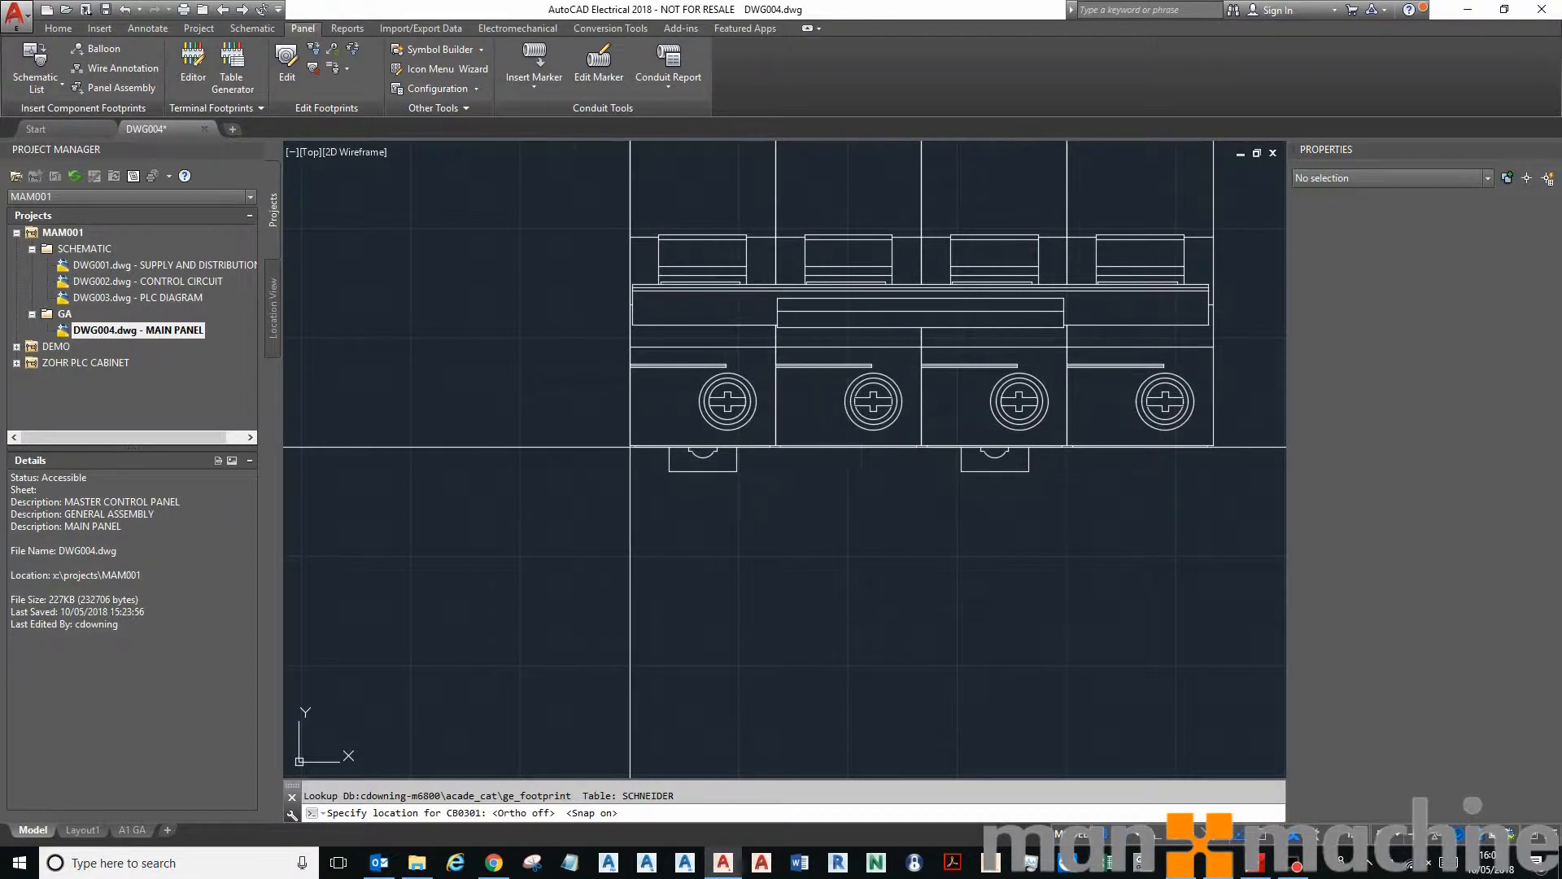
left_click(628, 446)
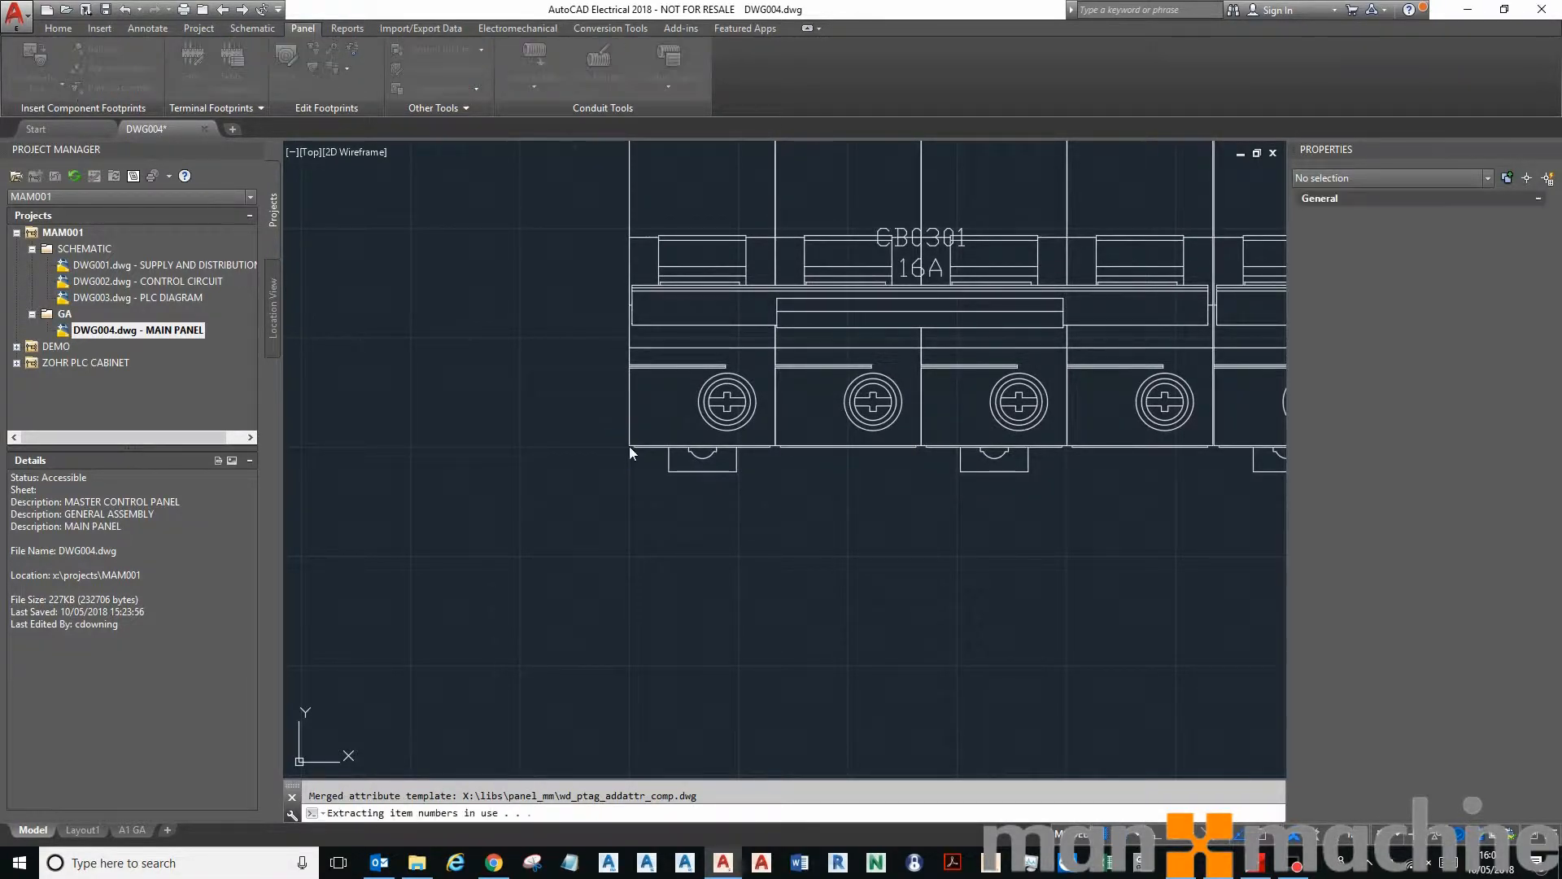
left_click(814, 610)
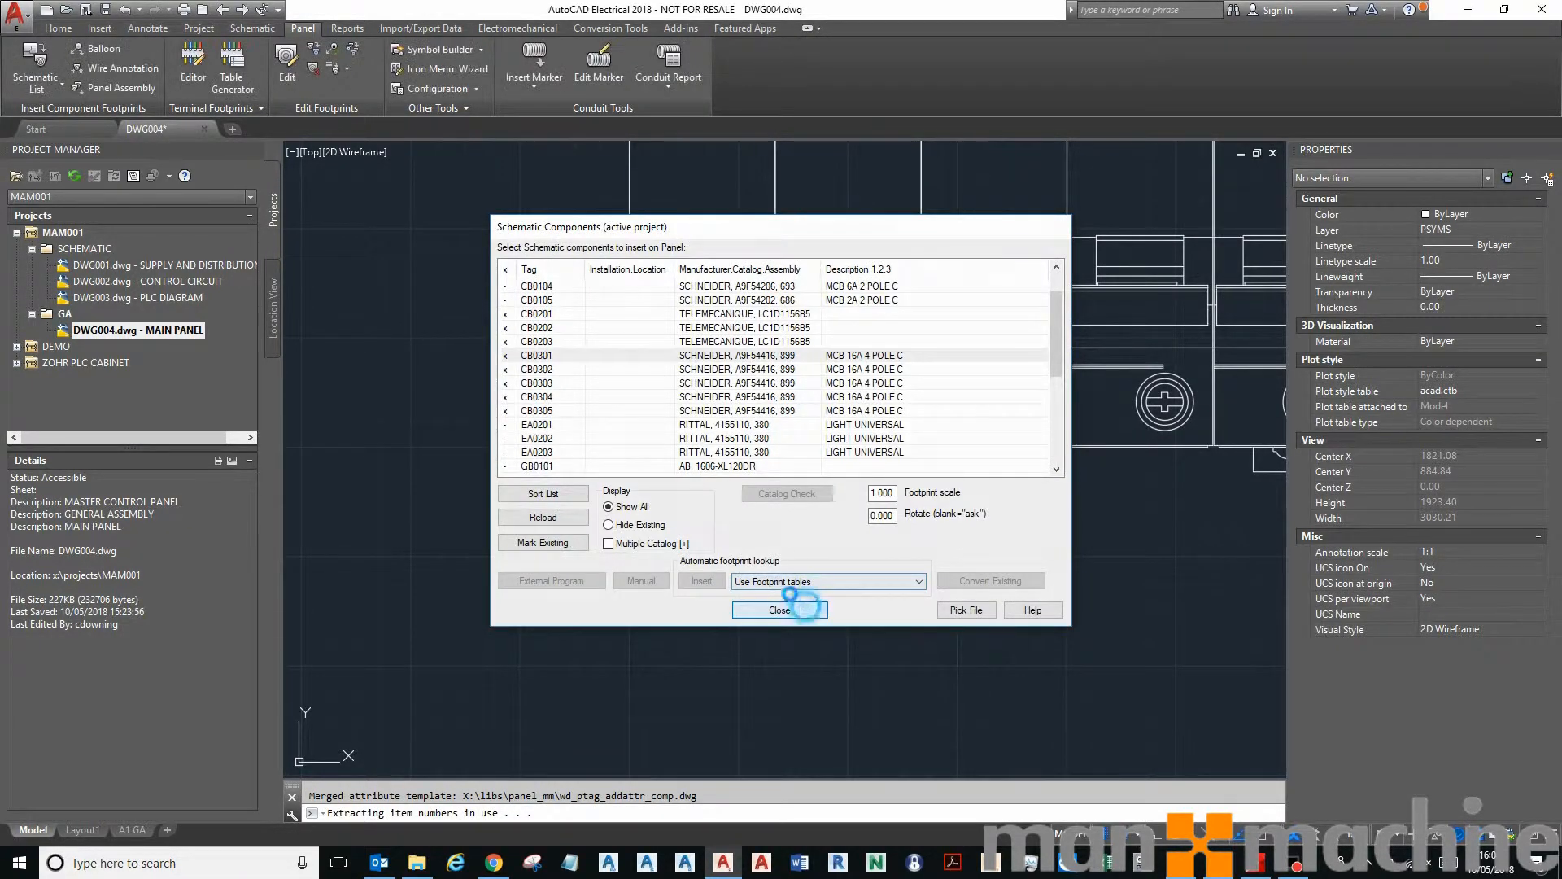
- Inspect the inserted row of breaker footprints and their CB0301 to CB0305 tags and 16A ratings on the panel
scroll(728, 462, "down", 6)
middle_click_drag(965, 532, 702, 412)
scroll(570, 317, "up", 5)
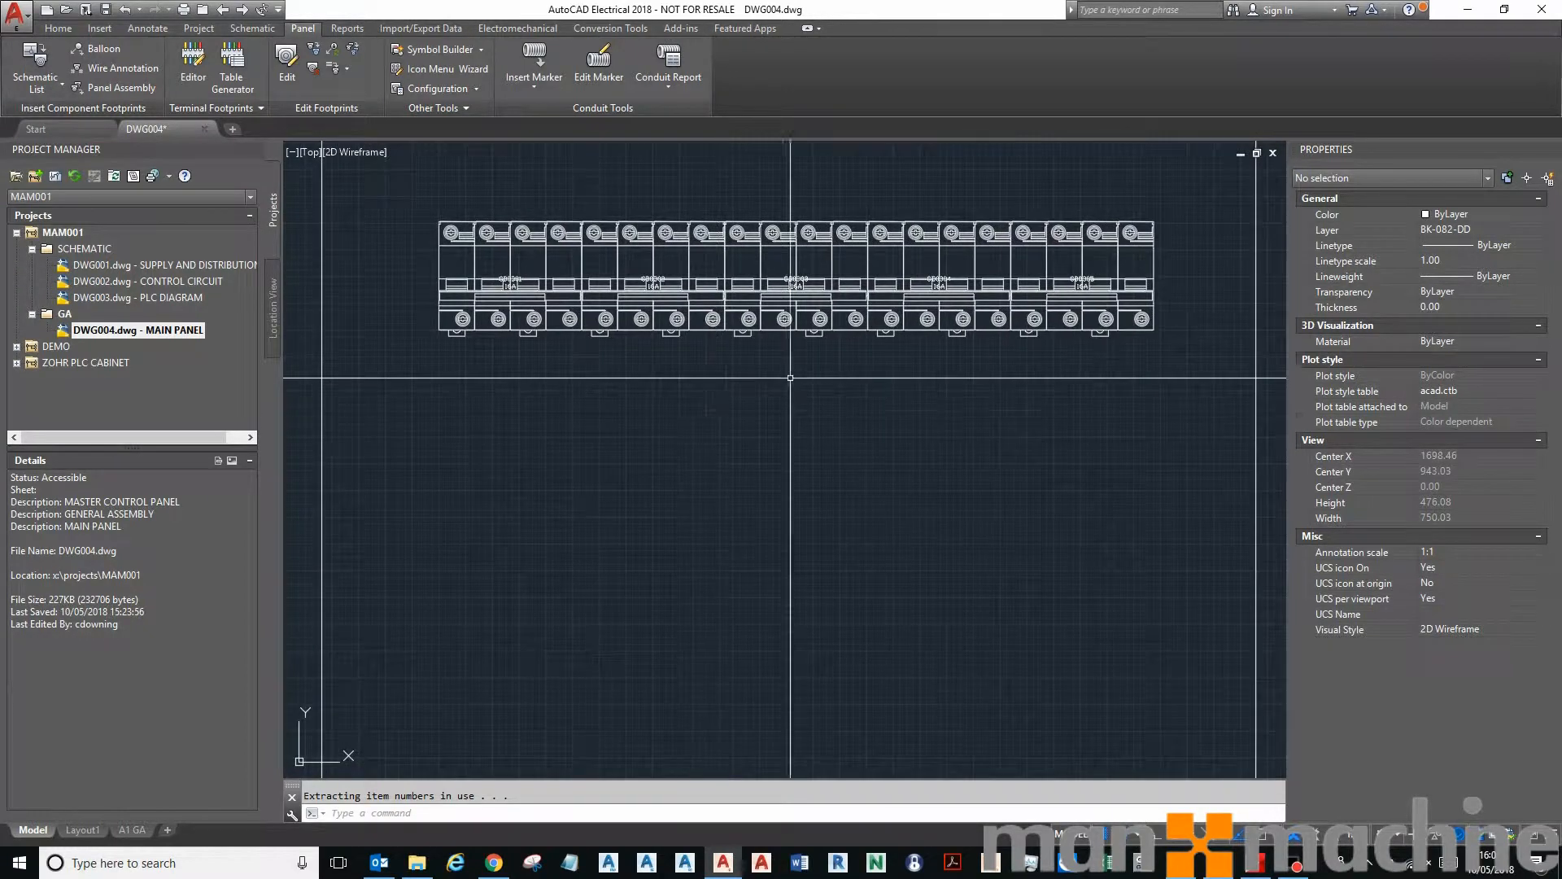
scroll(429, 269, "down", 3)
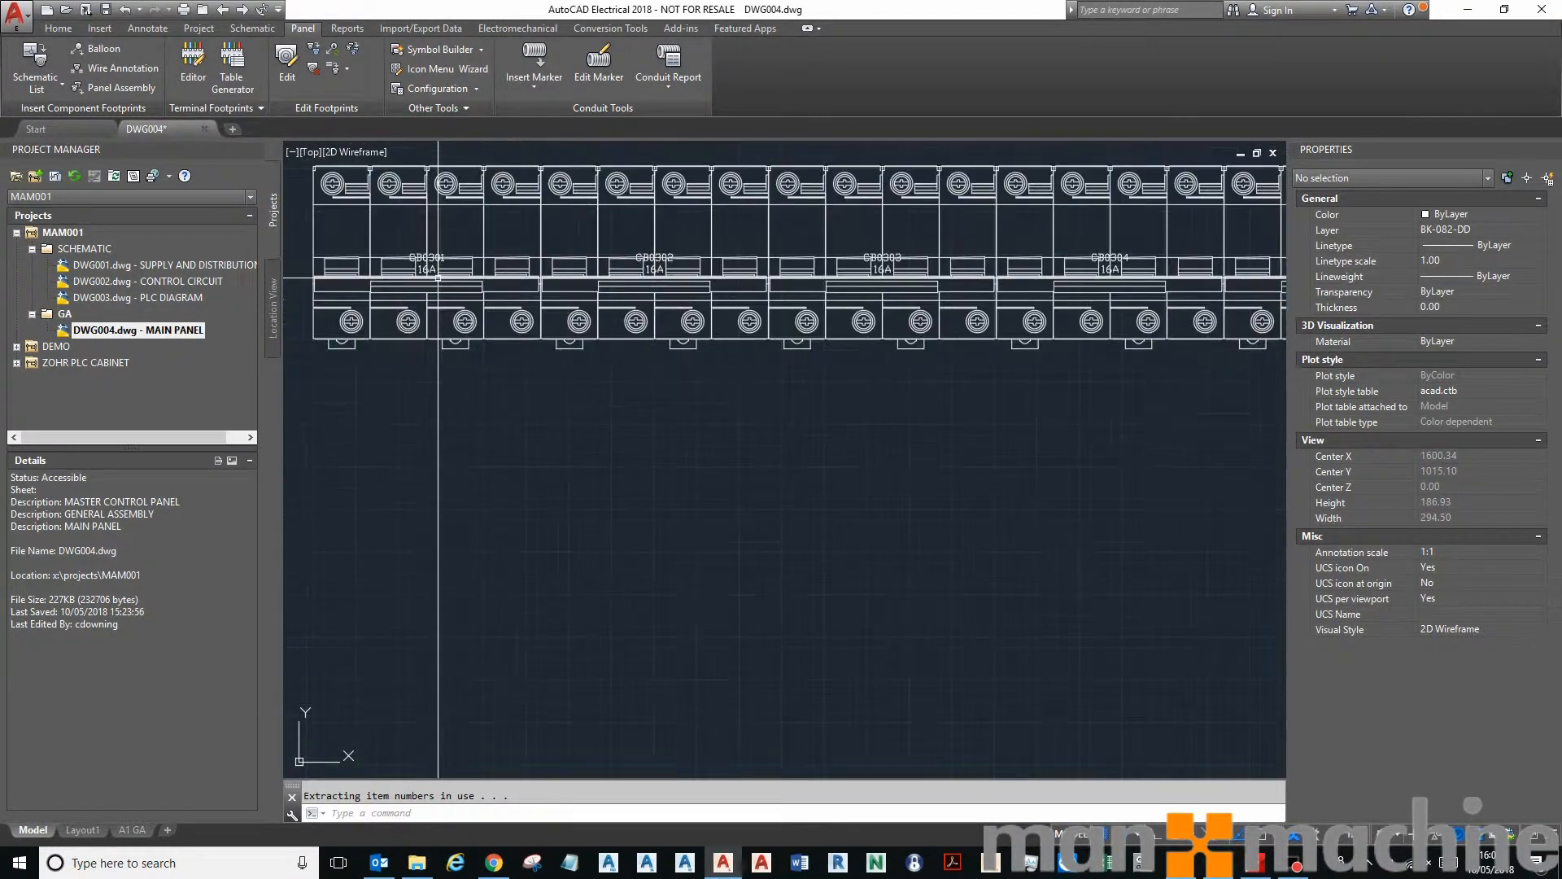
middle_click_drag(877, 378, 837, 373)
left_click_drag(838, 372, 801, 373)
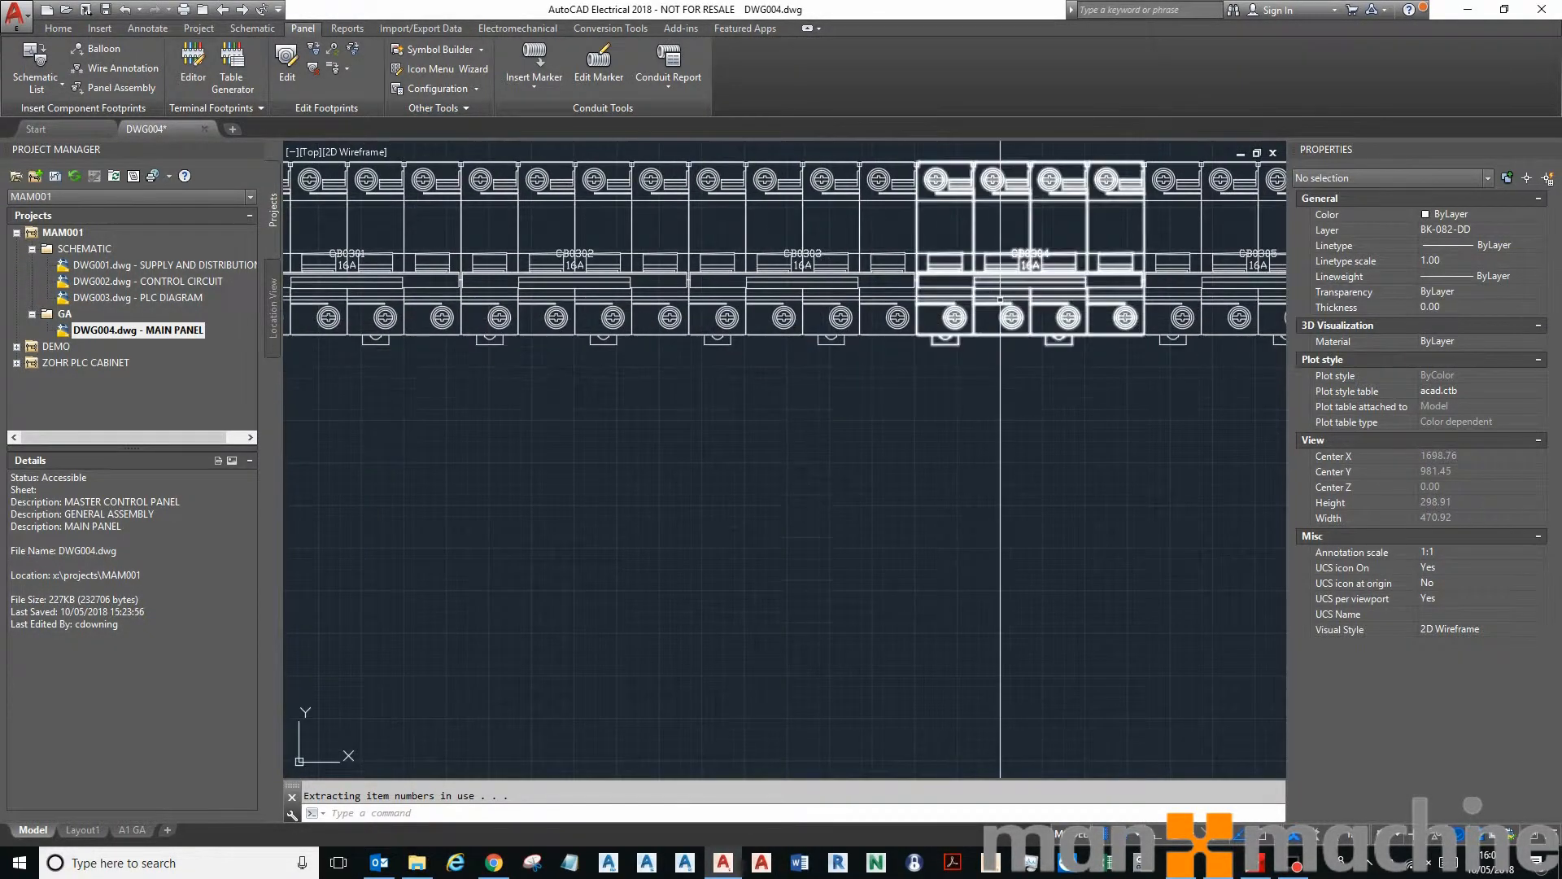
scroll(1083, 346, "down", 2)
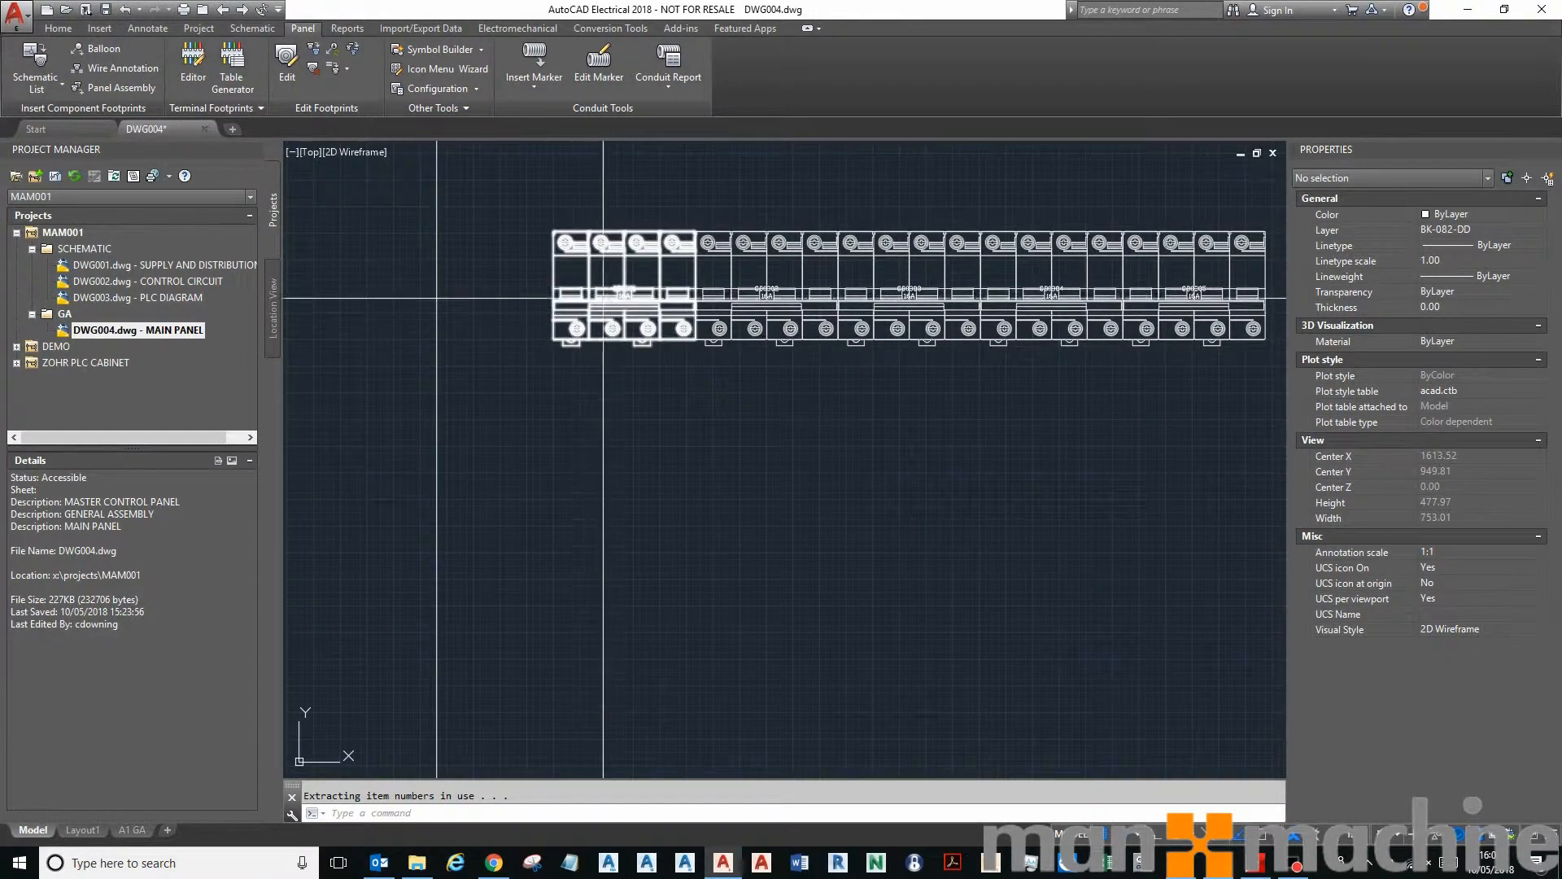
key("ctrl+z")
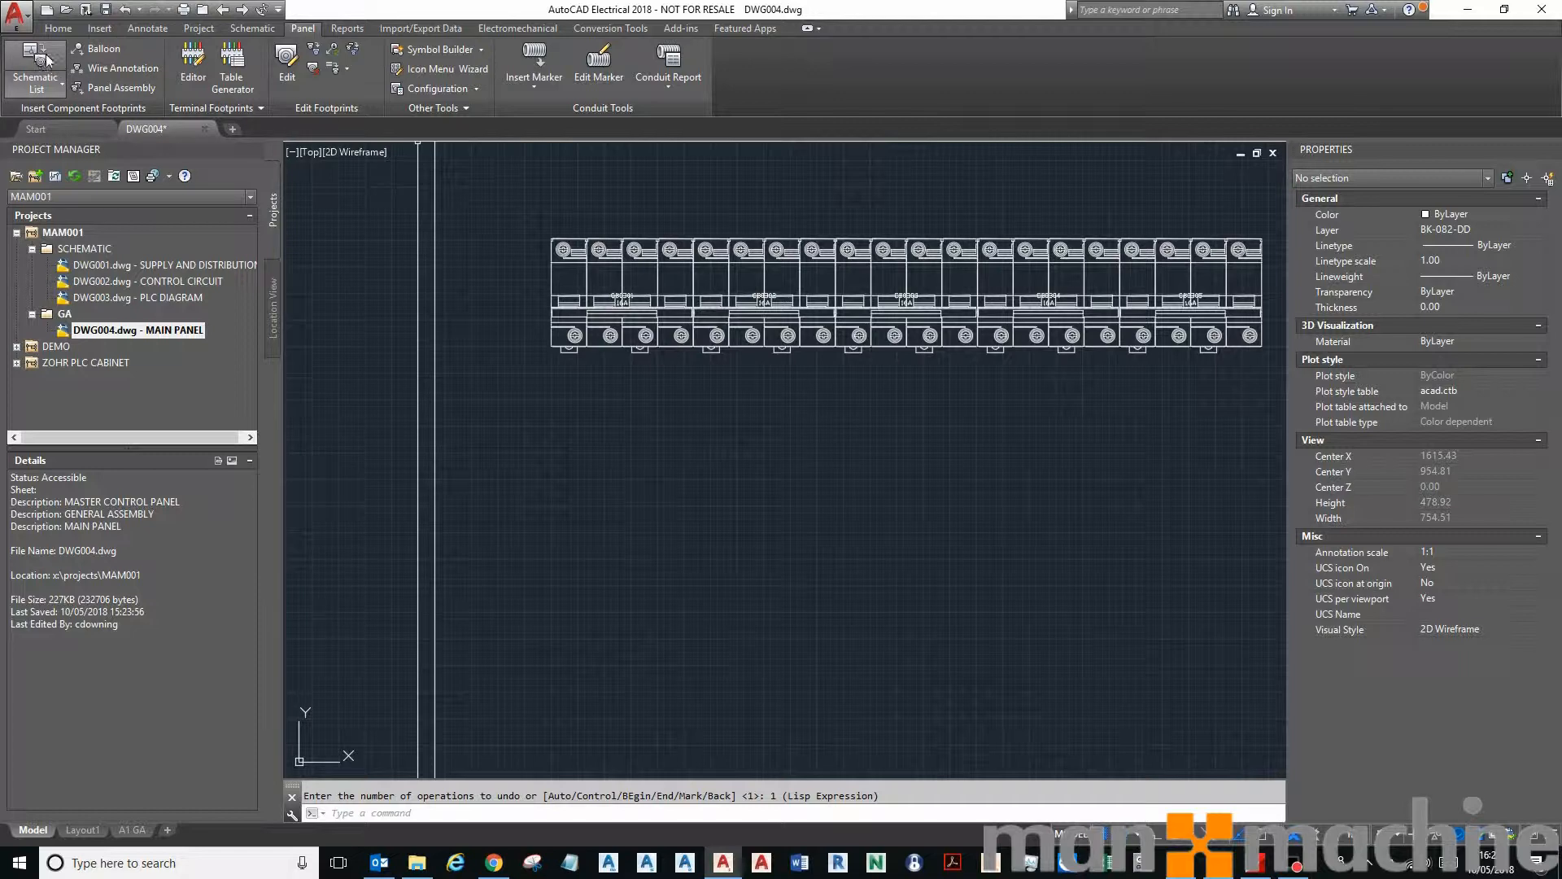
- Reopen the schematic component list, mark the components existing on the panel, check the CB0301 to CB0305 entries, and close the list
left_click(43, 65)
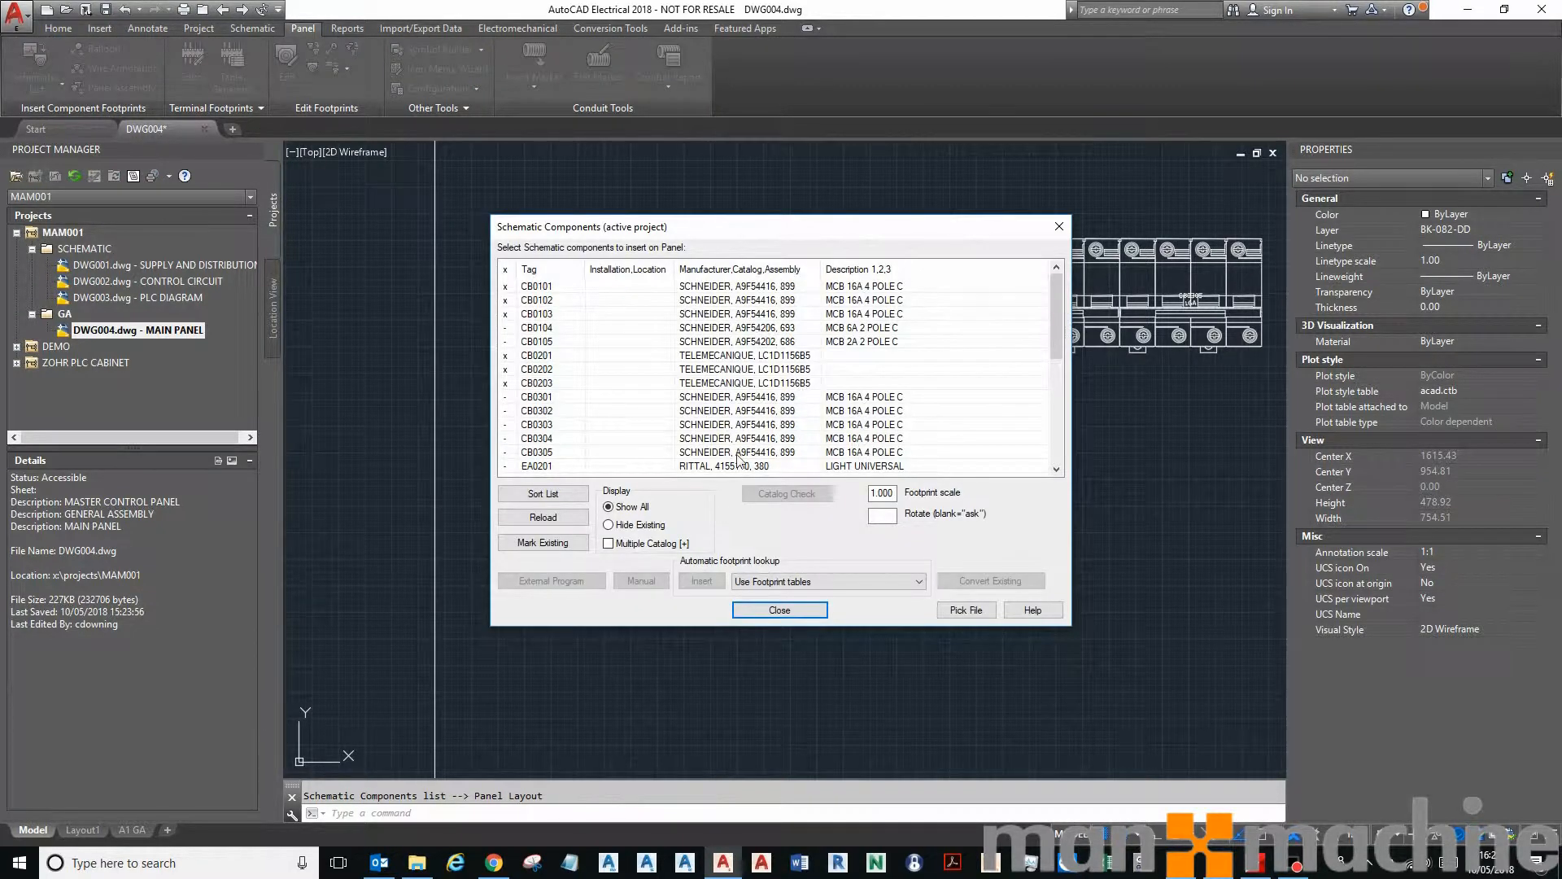
left_click(543, 542)
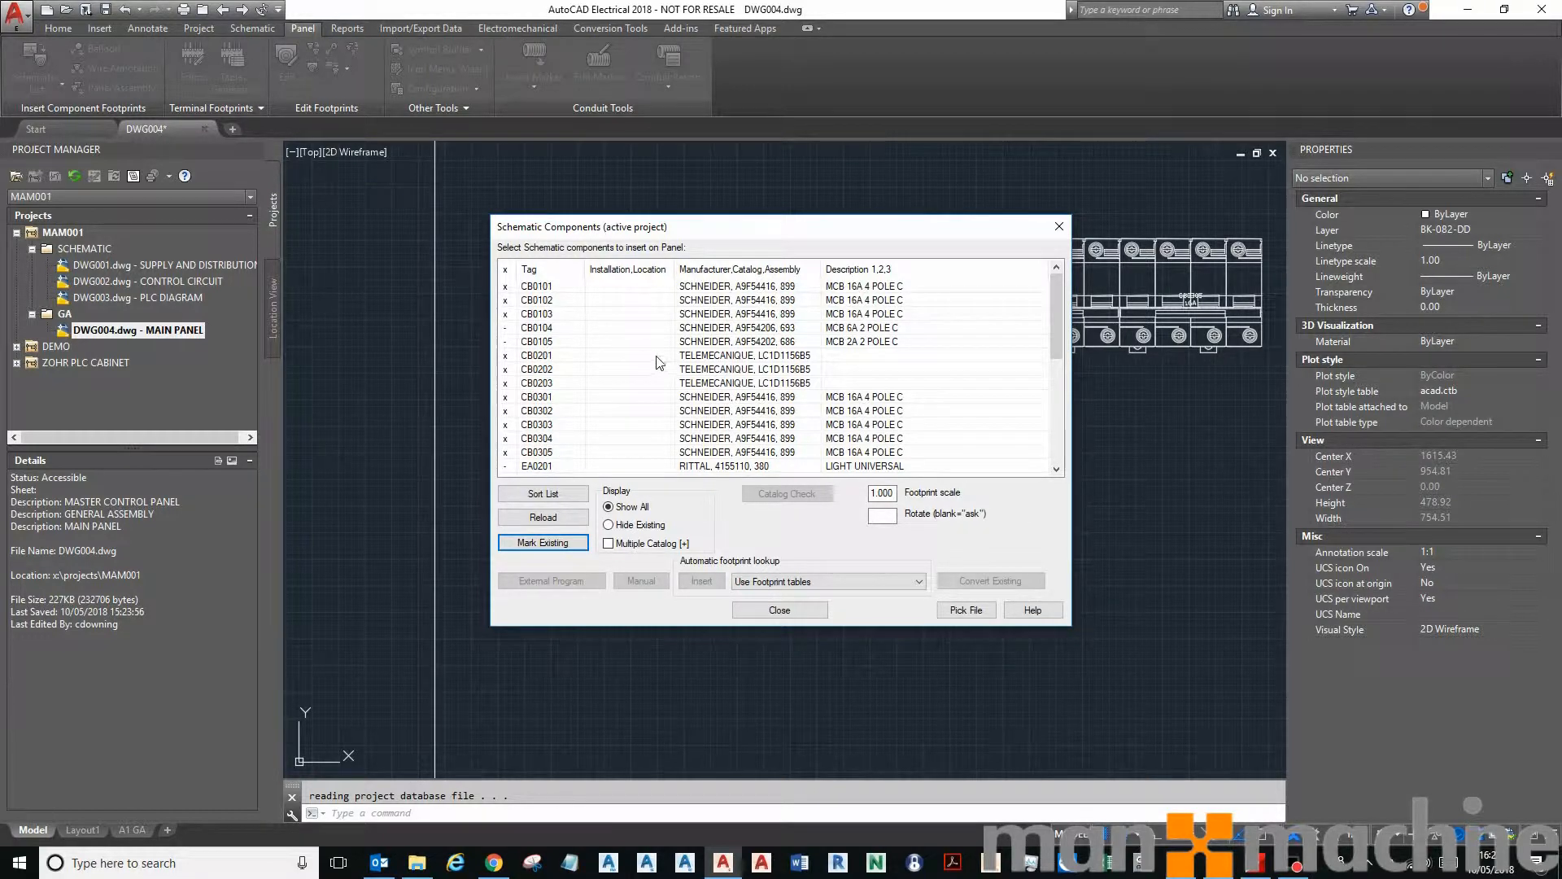
scroll(659, 358, "down", 2)
scroll(665, 359, "up", 2)
left_click_drag(907, 227, 767, 219)
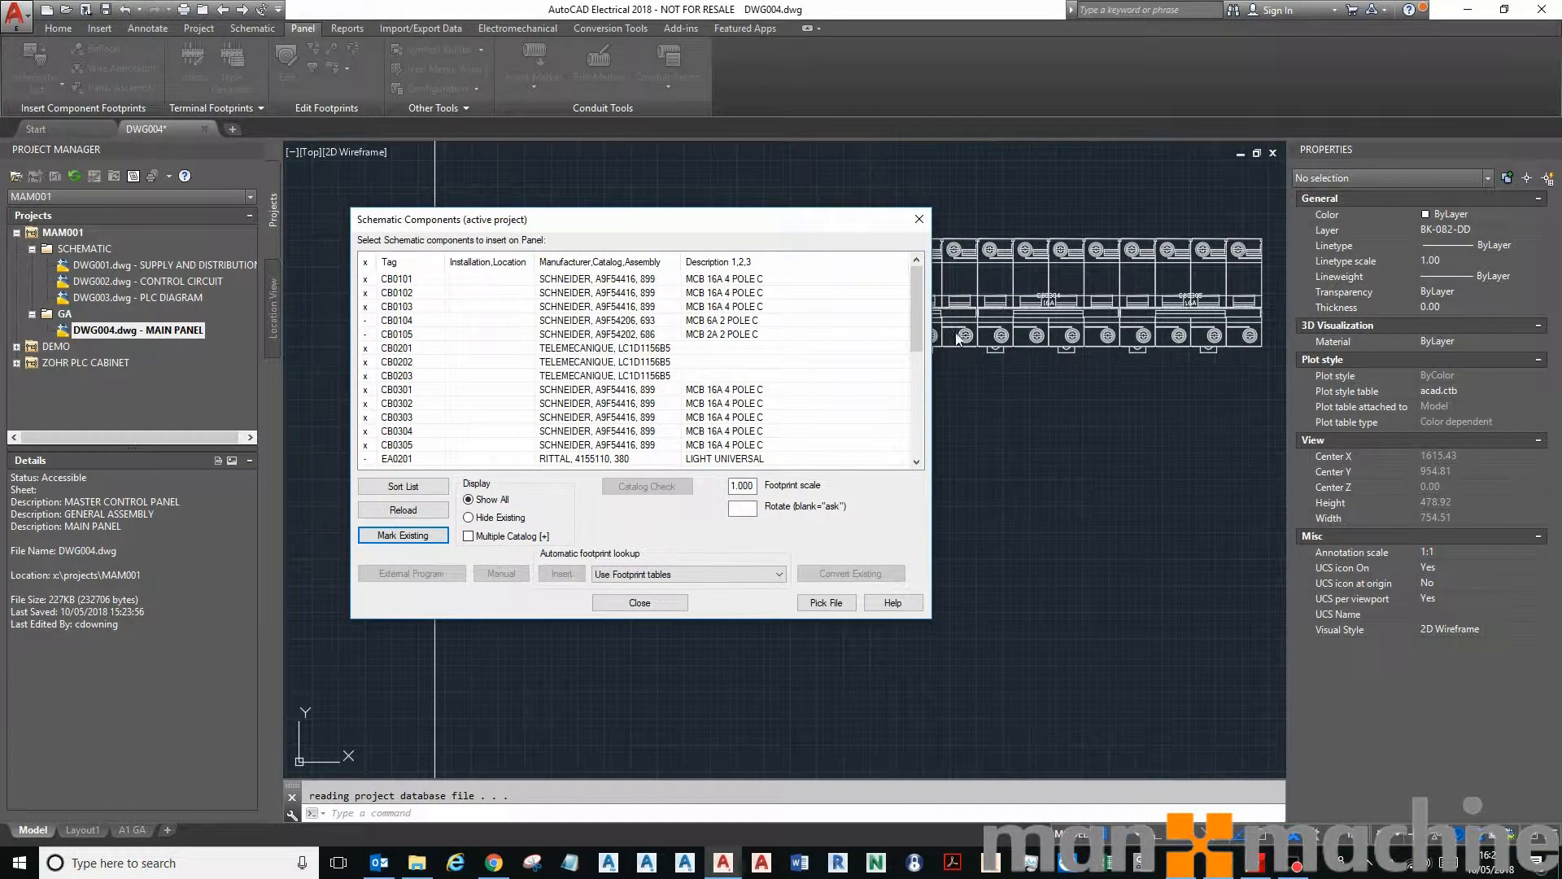
left_click_drag(921, 334, 921, 347)
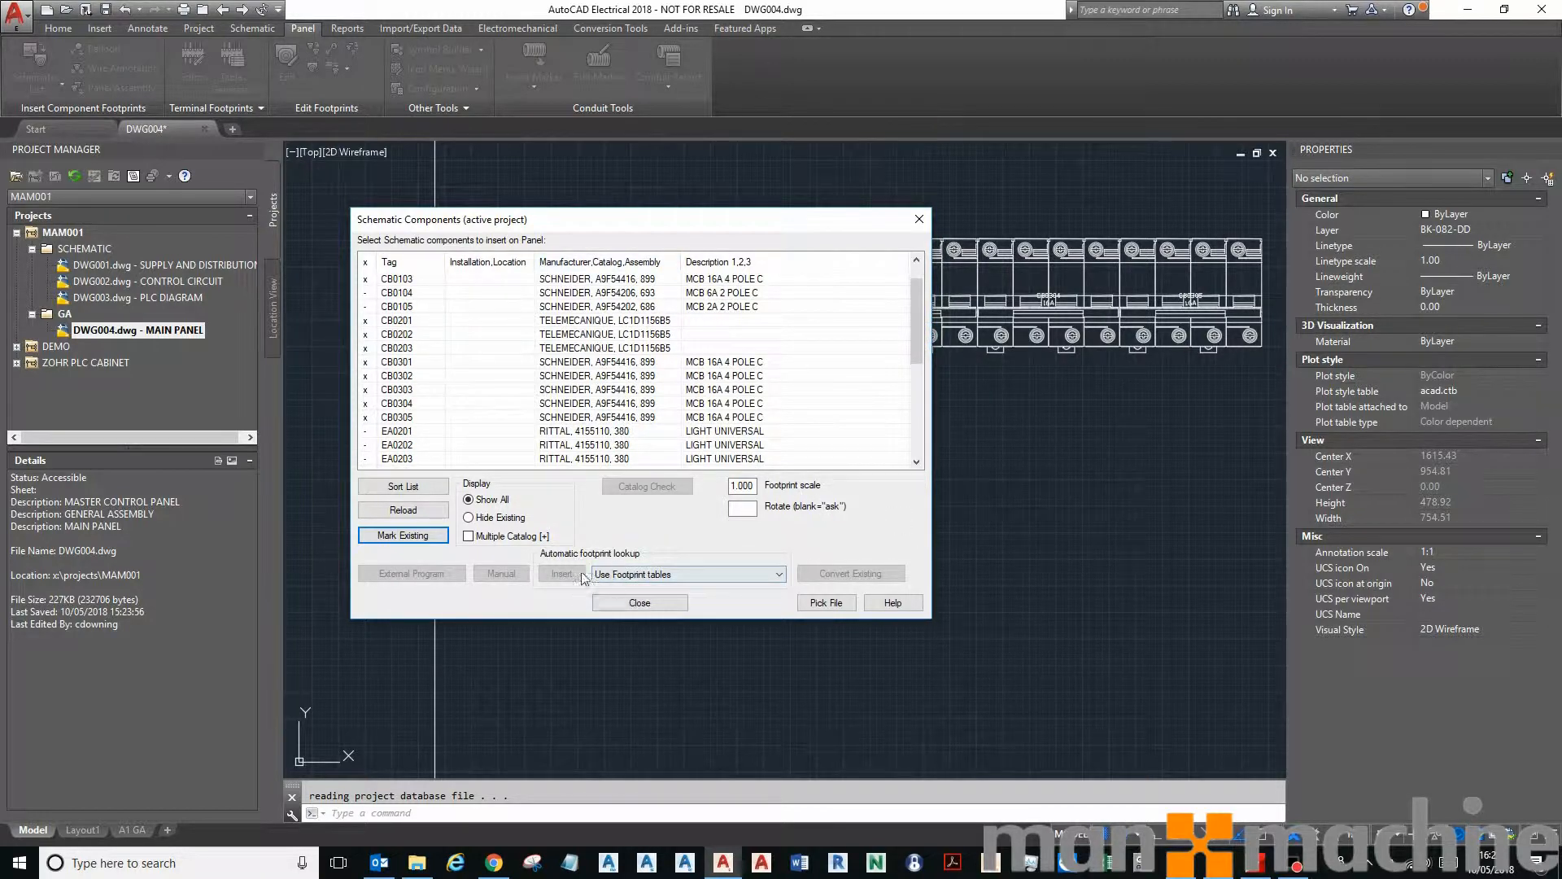
left_click(639, 603)
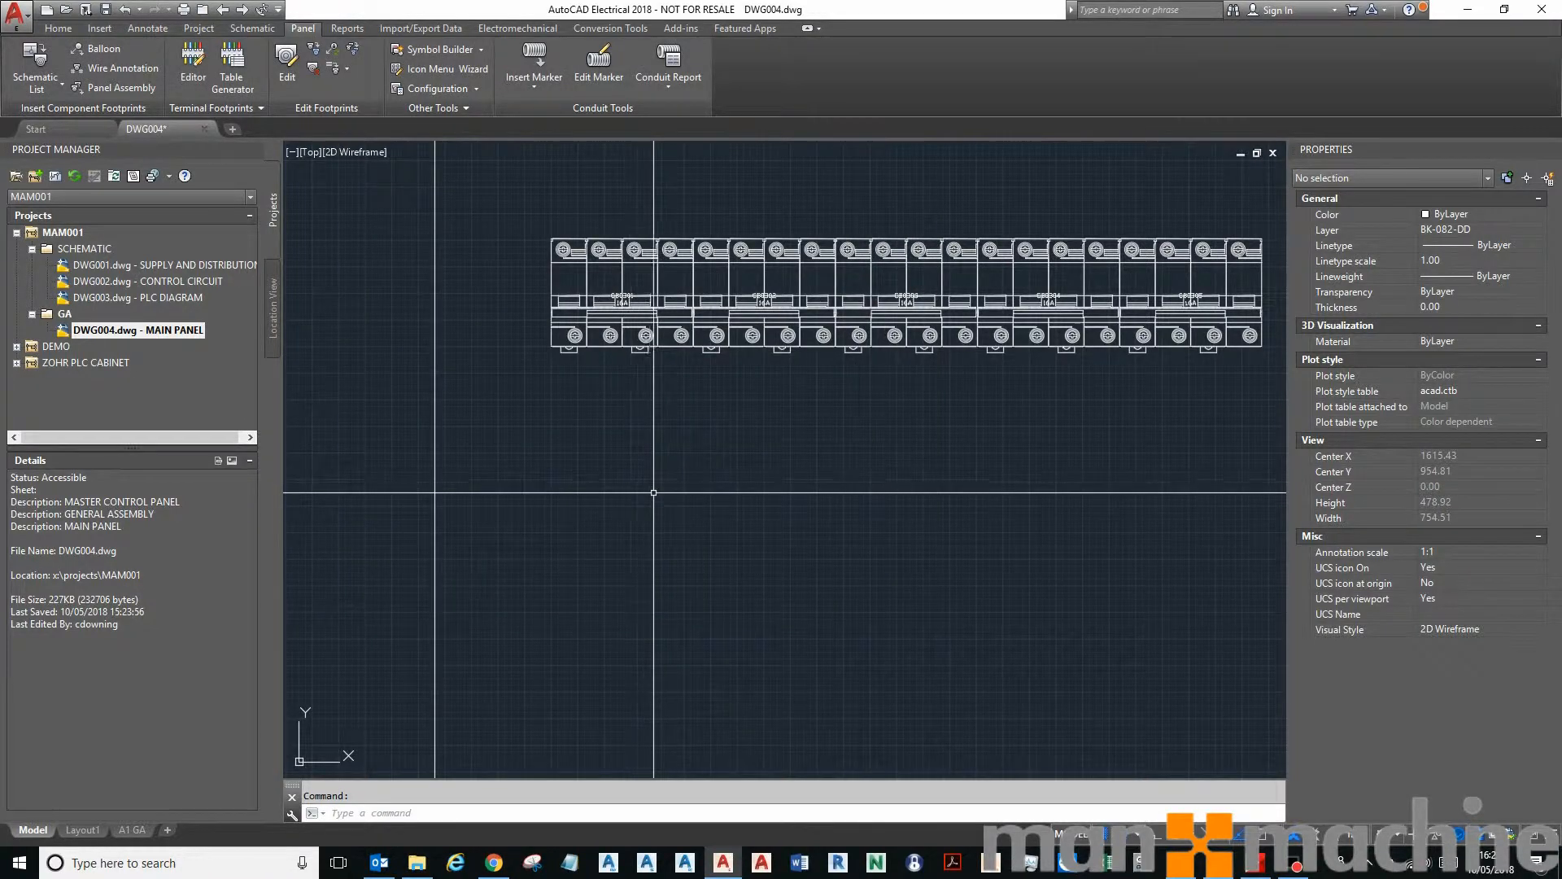
- Surf the CB0301 footprint on the panel and examine its parent, child and footprint references on sheets 03 and 04
scroll(653, 492, "down", 5)
scroll(651, 399, "up", 3)
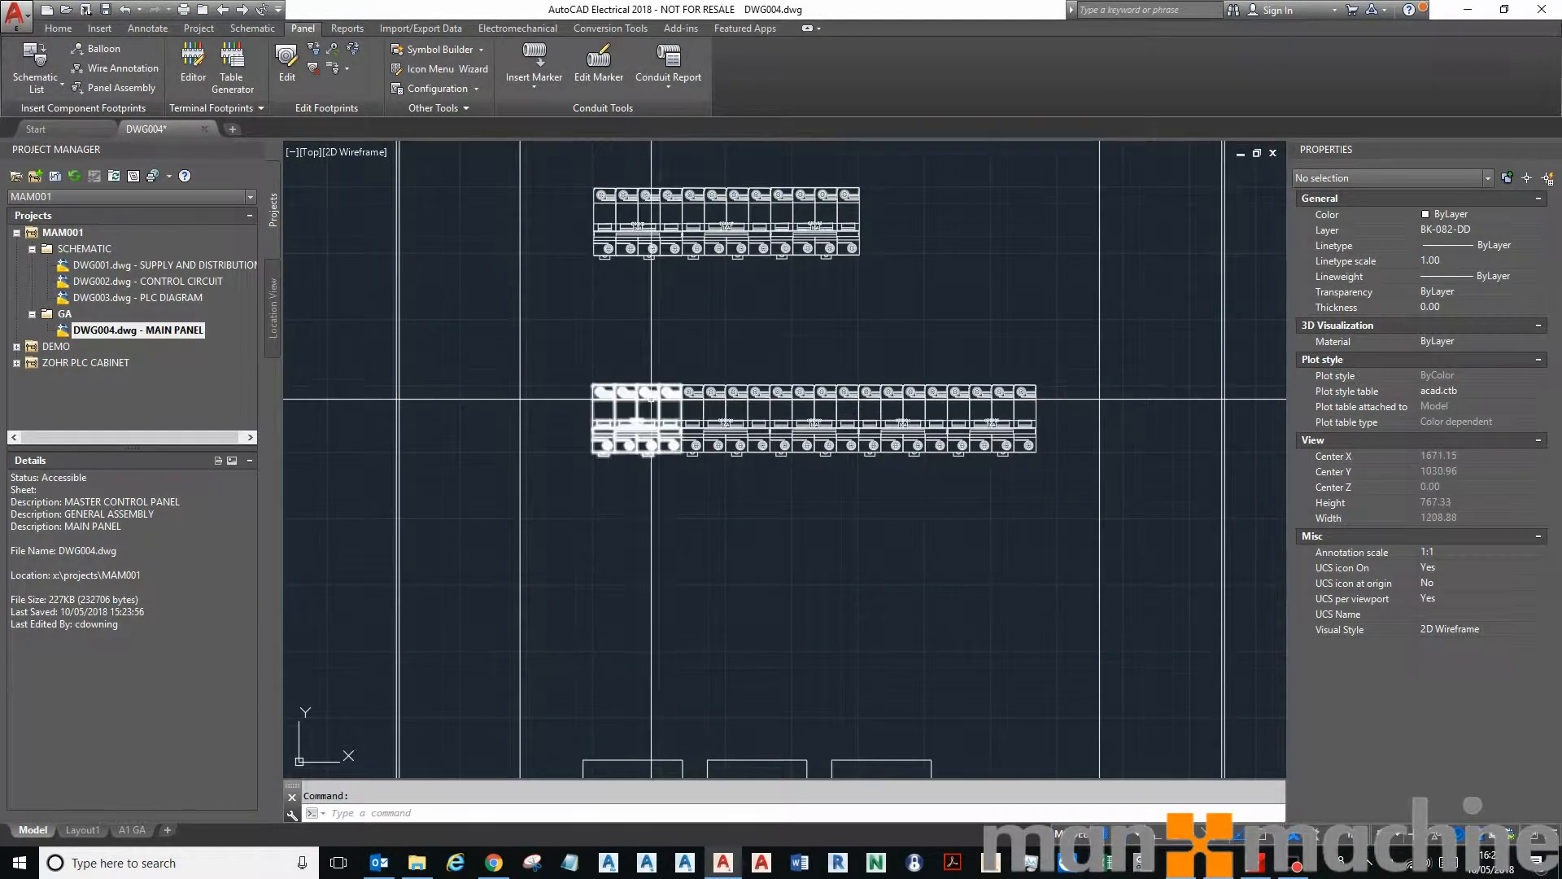
right_click(651, 398)
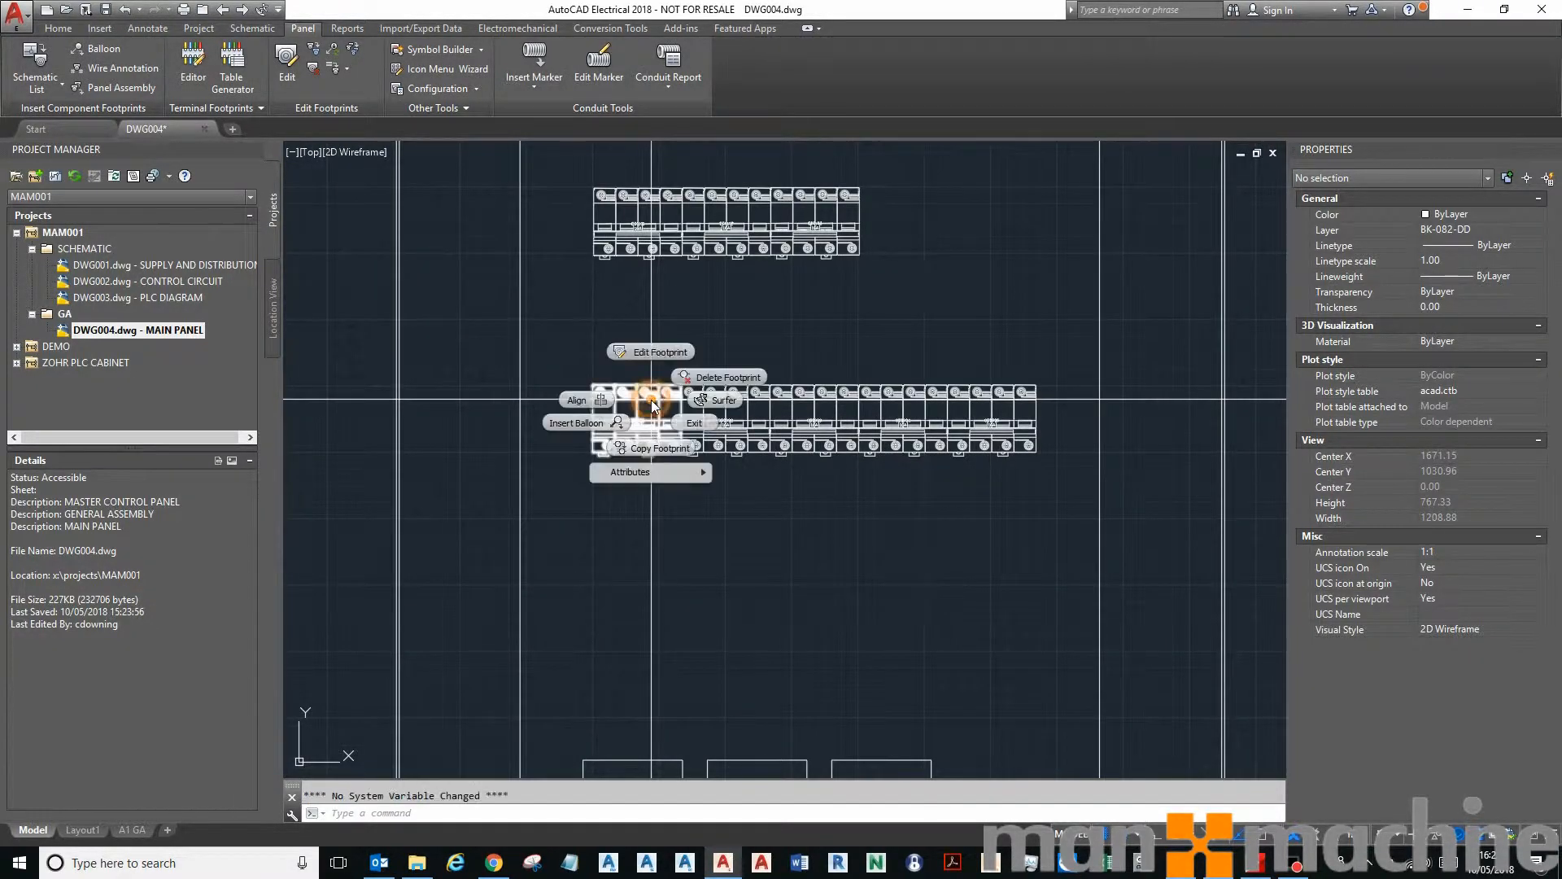
left_click(717, 402)
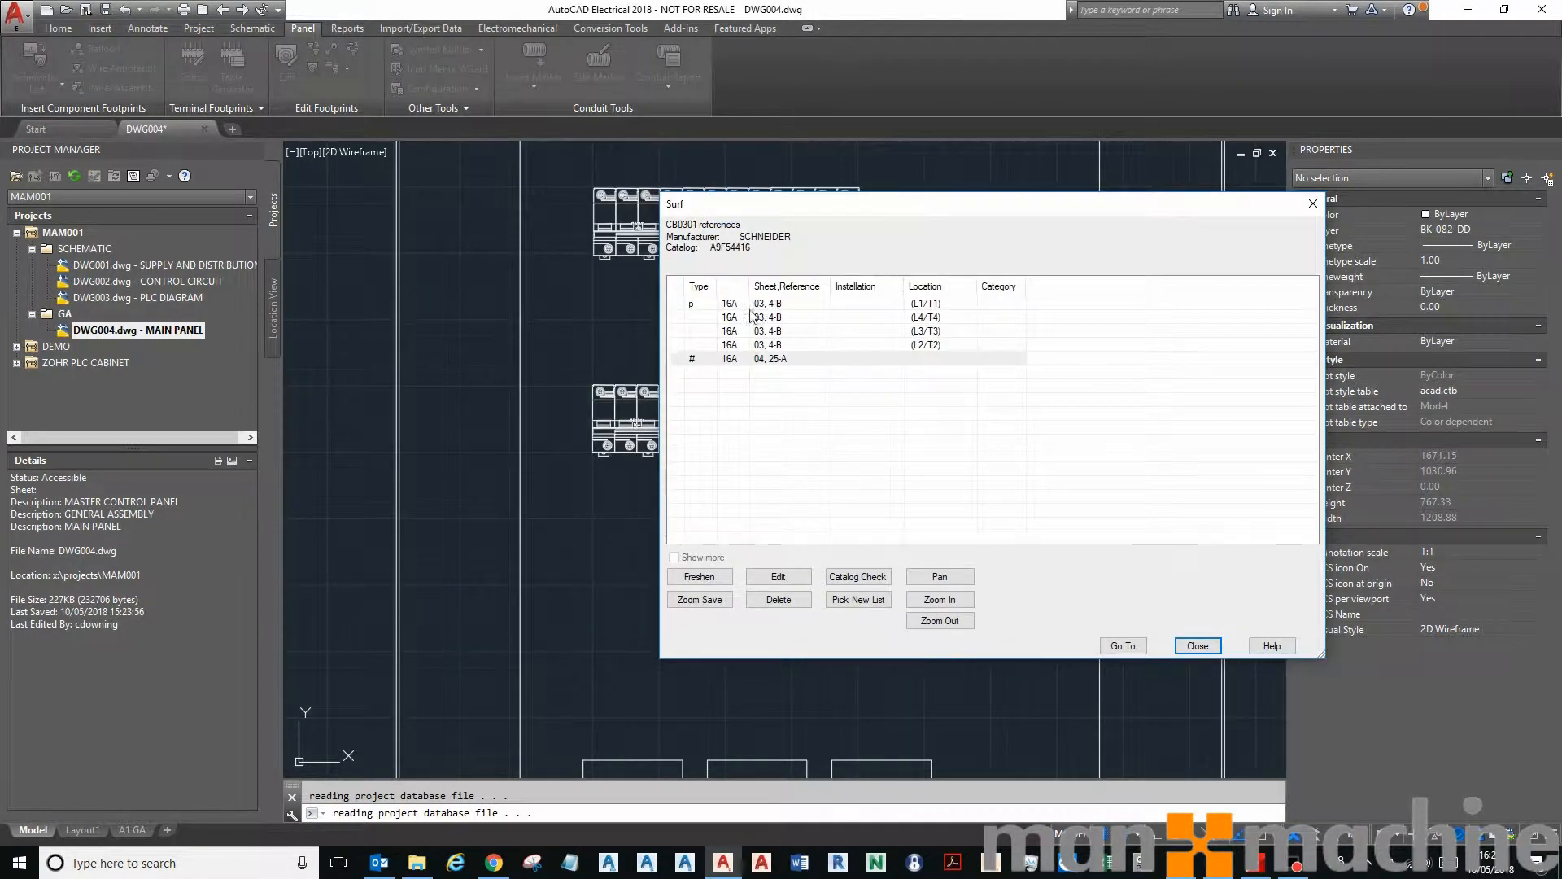
left_click(692, 303)
left_click(707, 359)
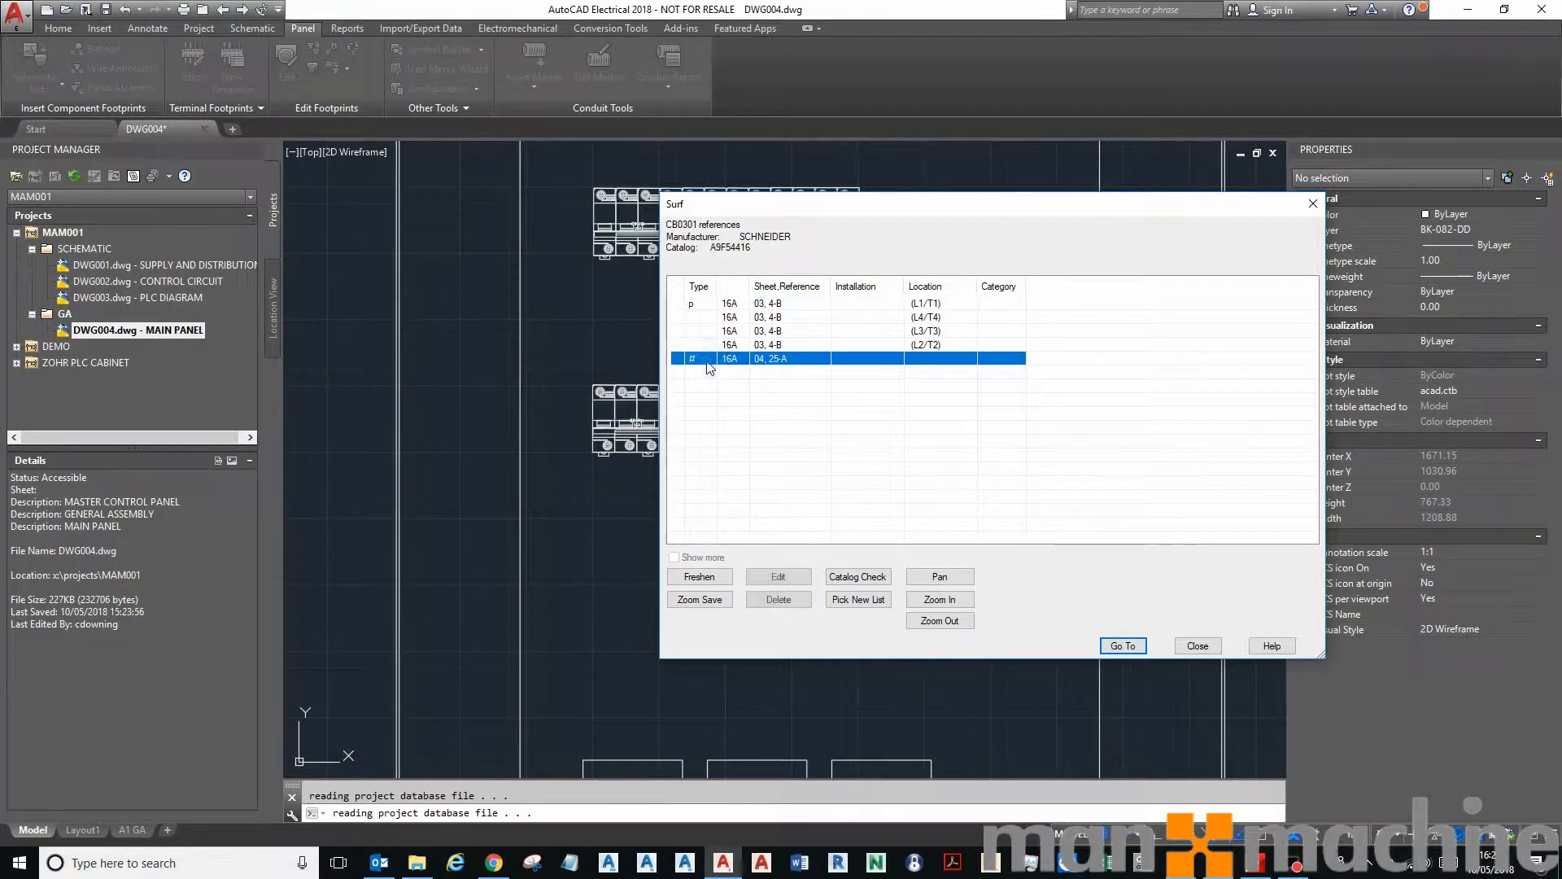
left_click(705, 304)
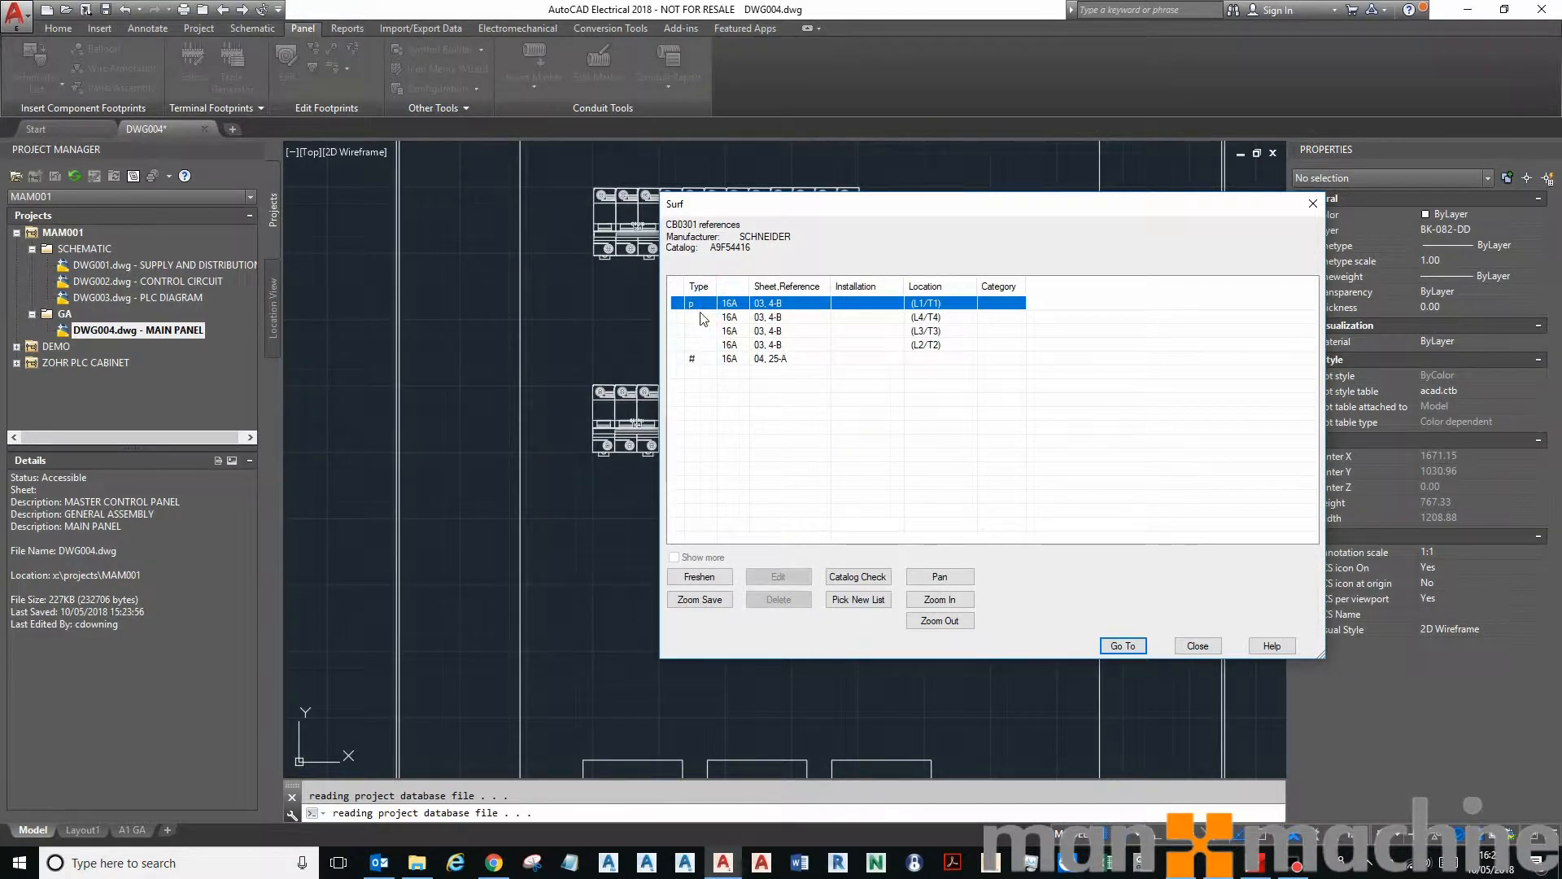
left_click(705, 359)
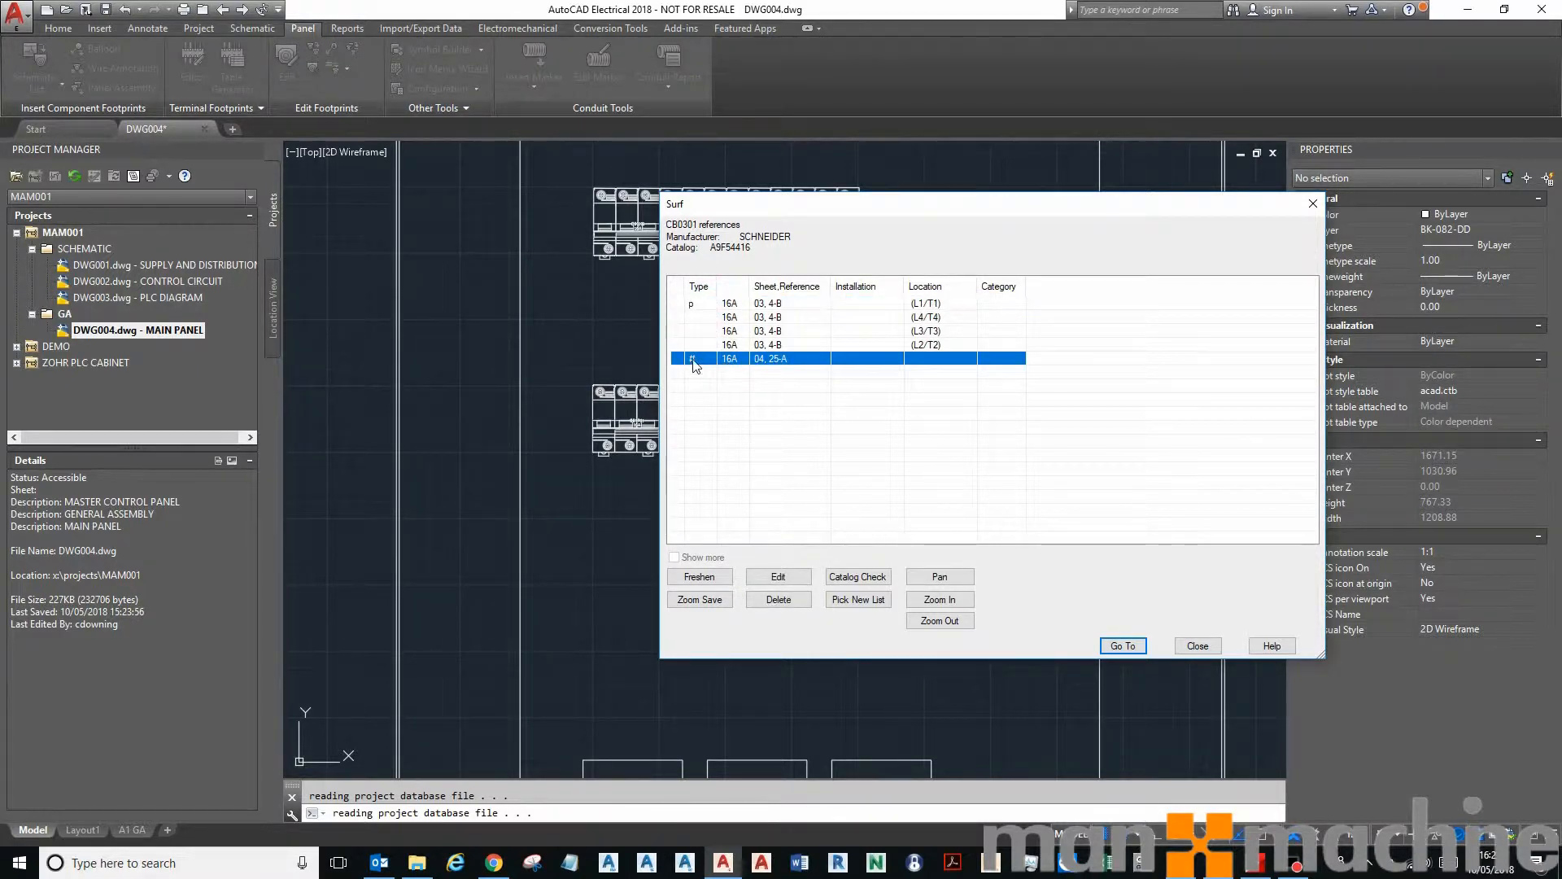
left_click(745, 317)
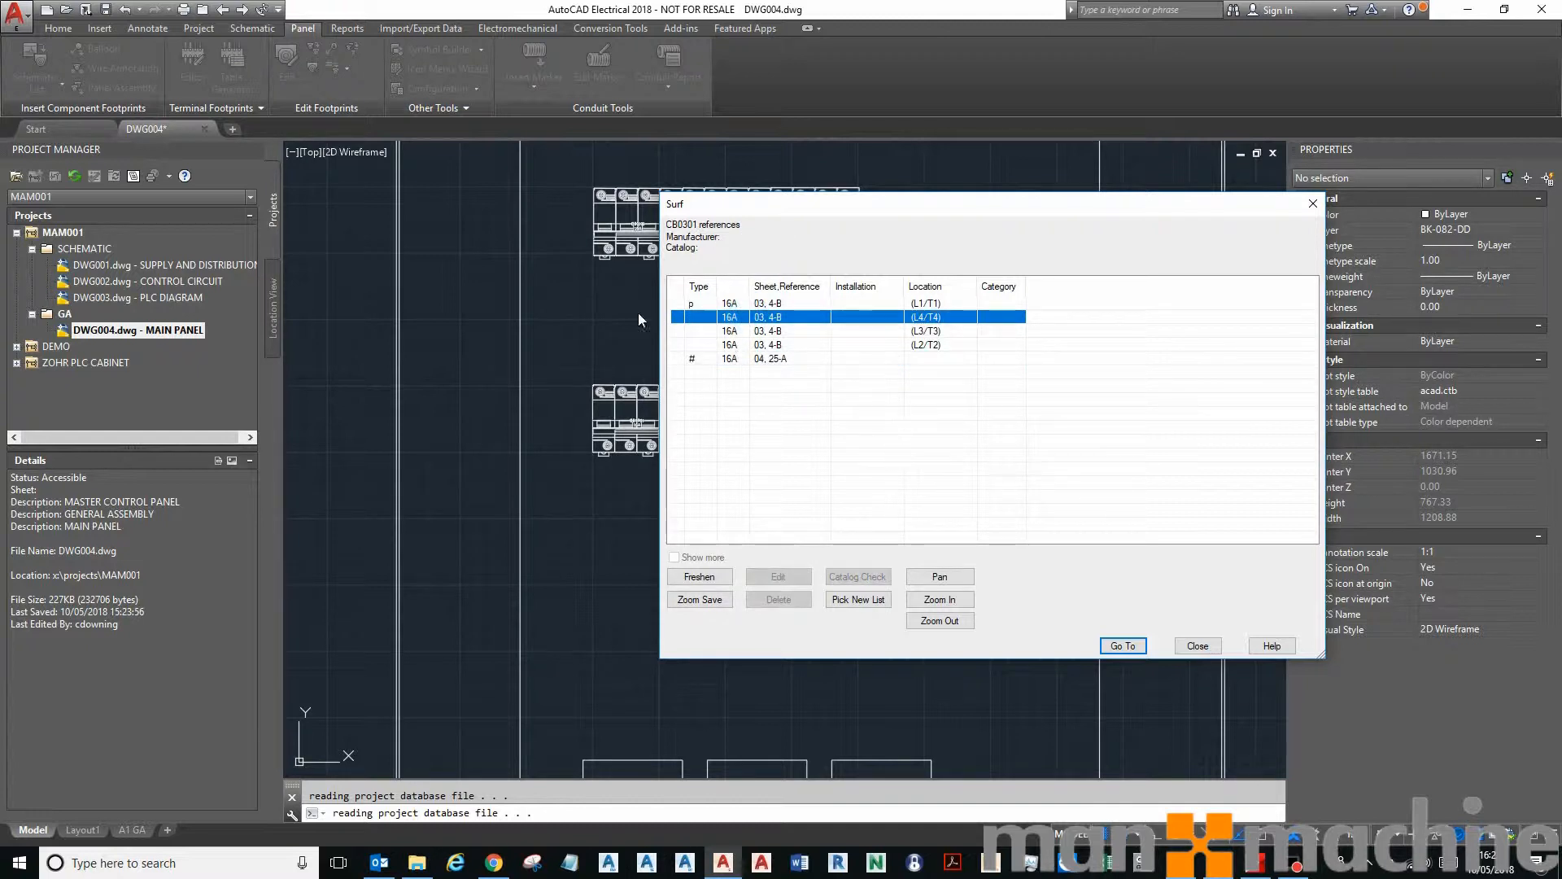
left_click(785, 306)
left_click(790, 318)
- Go to the L2/T2 reference of CB0301 on sheet 03, saving the panel drawing, and close the Surf dialog
left_click(782, 345)
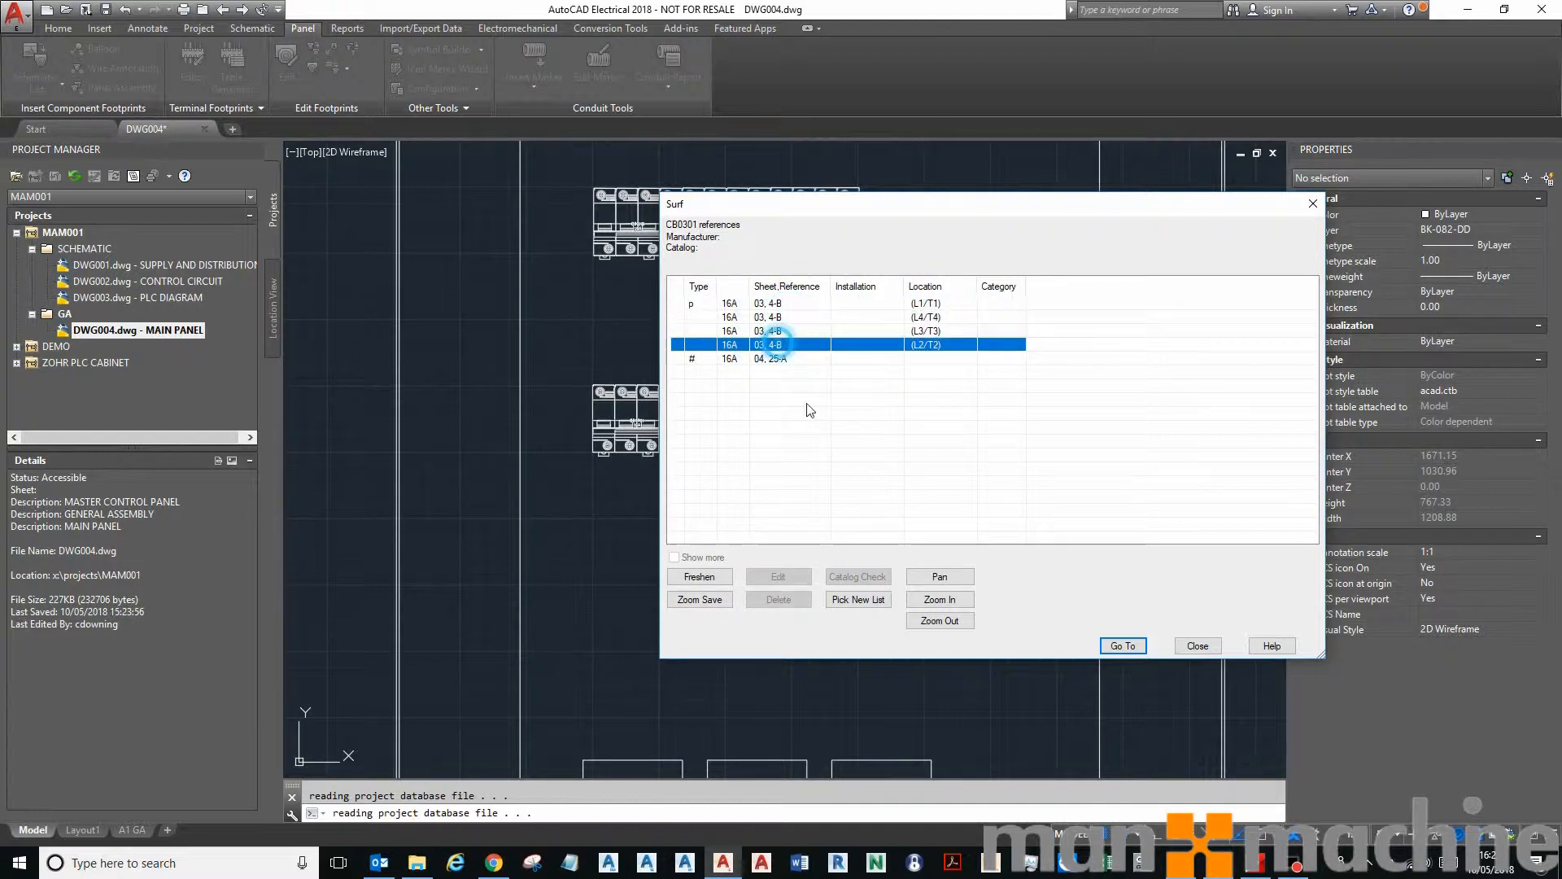
left_click(1149, 647)
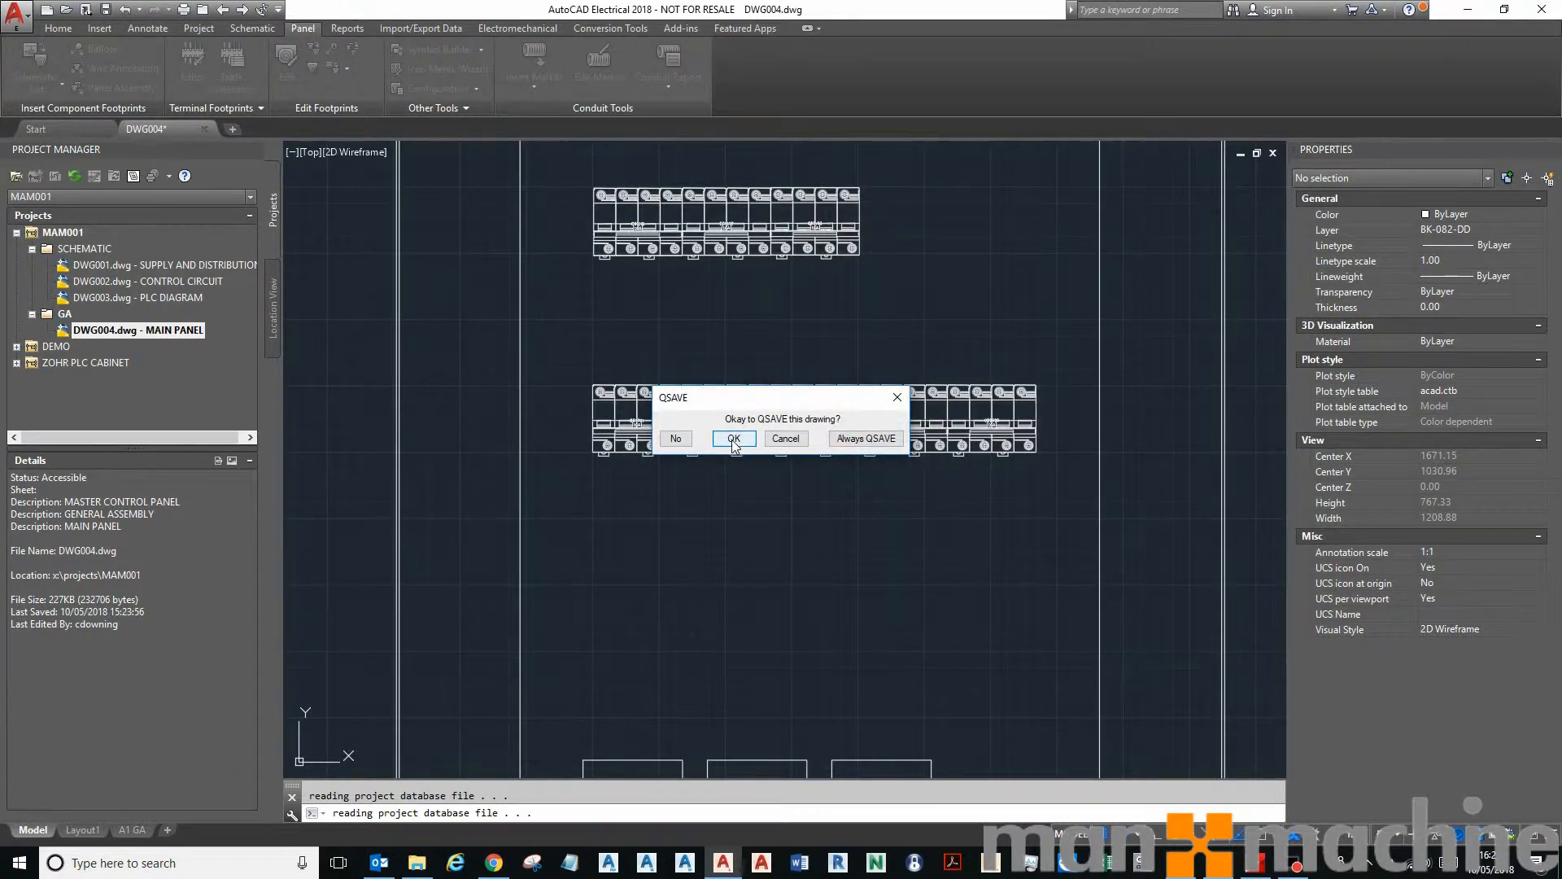
left_click(733, 438)
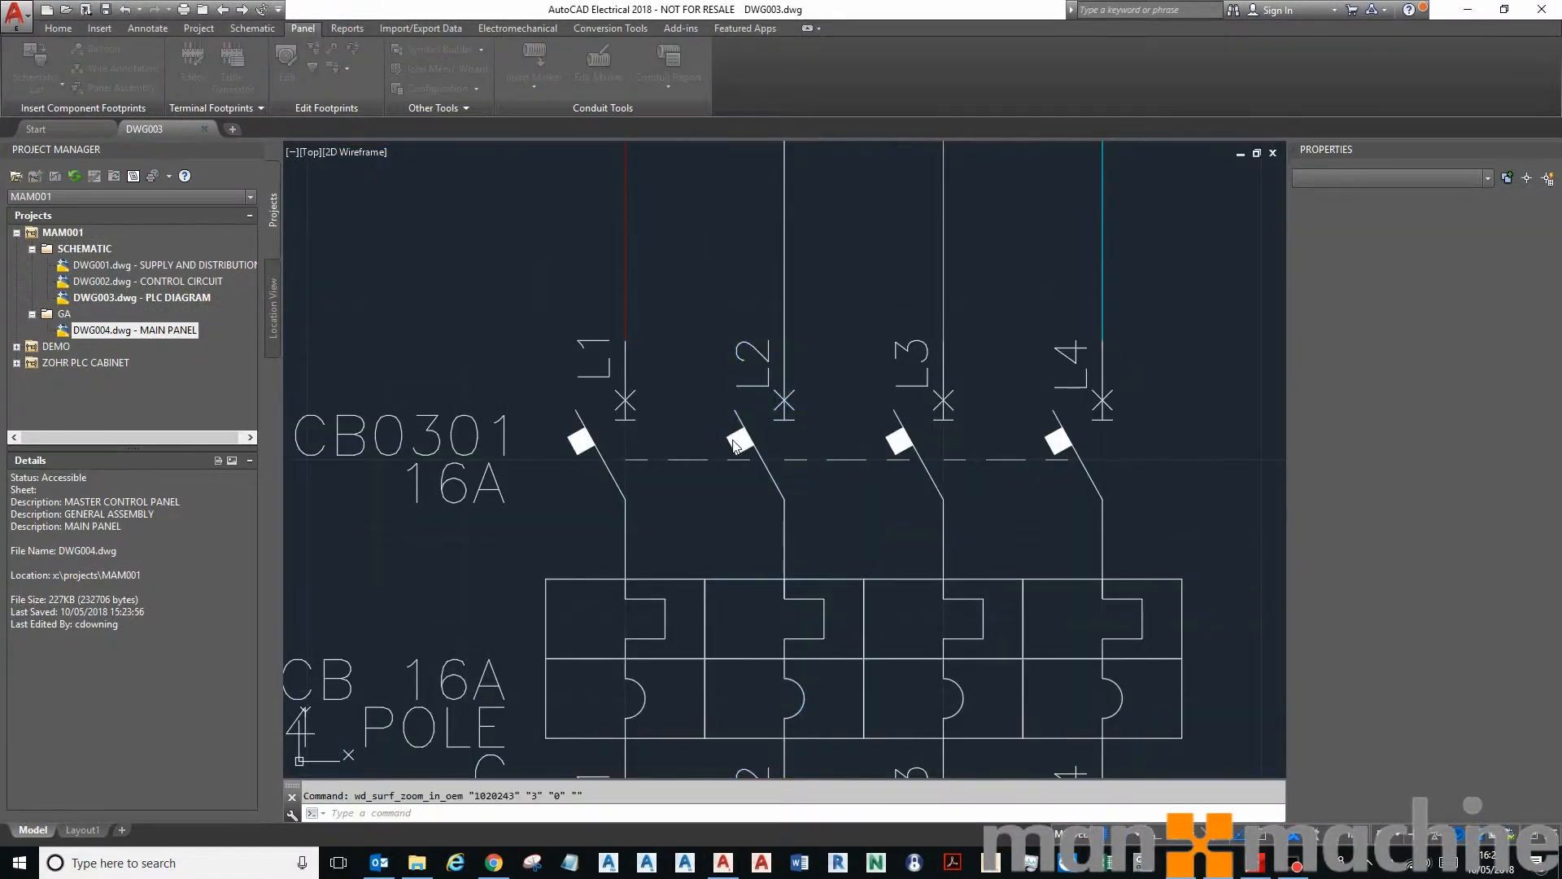
left_click(987, 641)
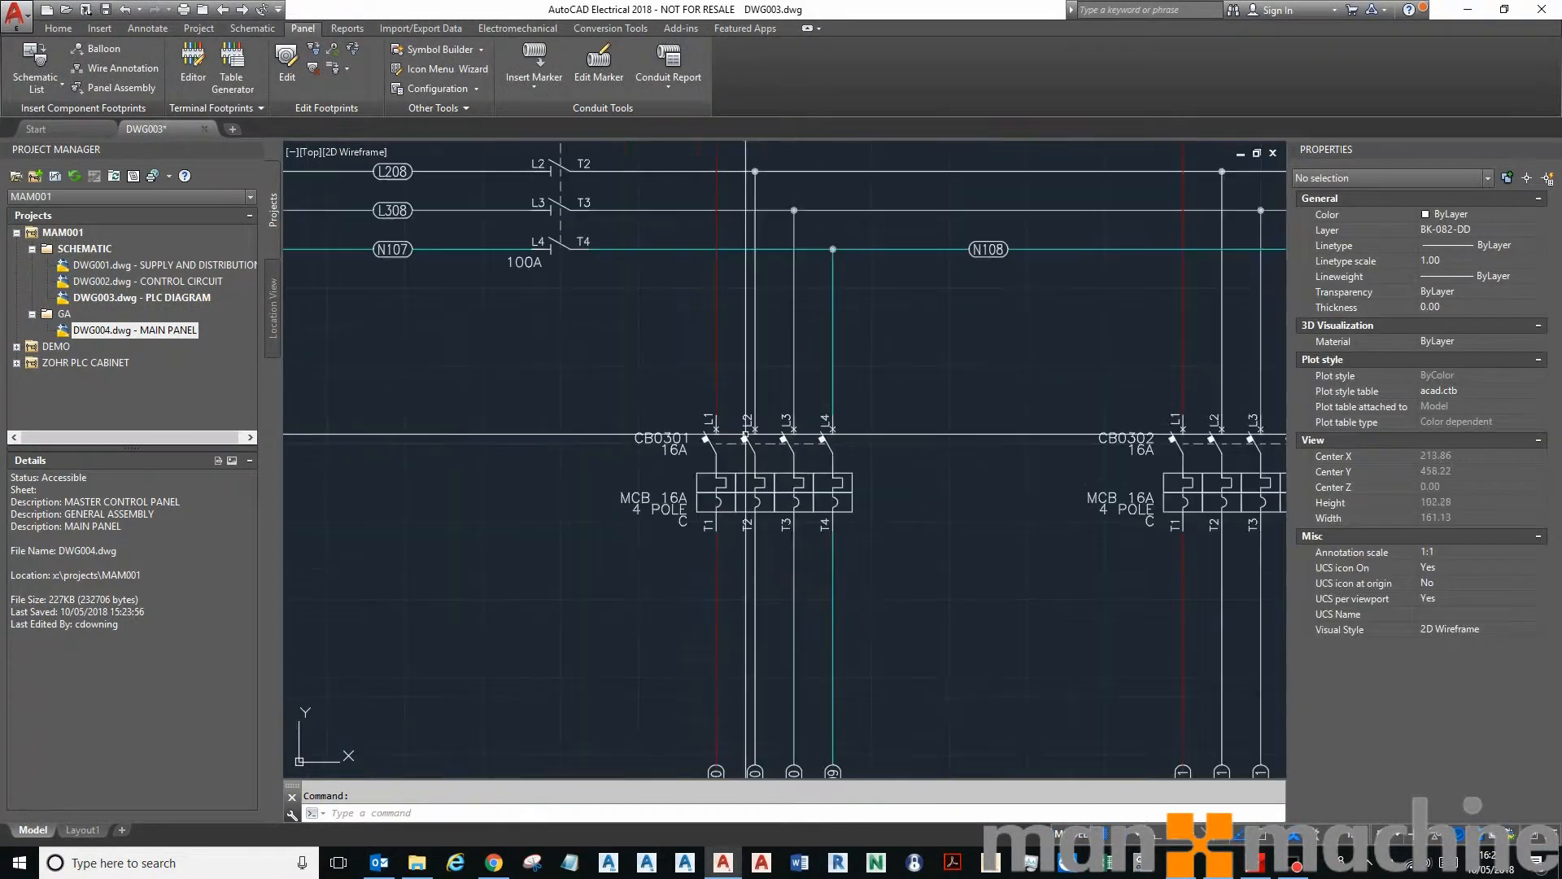
- Look over the 16A 4-pole breaker circuits CB0301 to CB0305 in the DWG003 PLC diagram
middle_click_drag(816, 452, 641, 420)
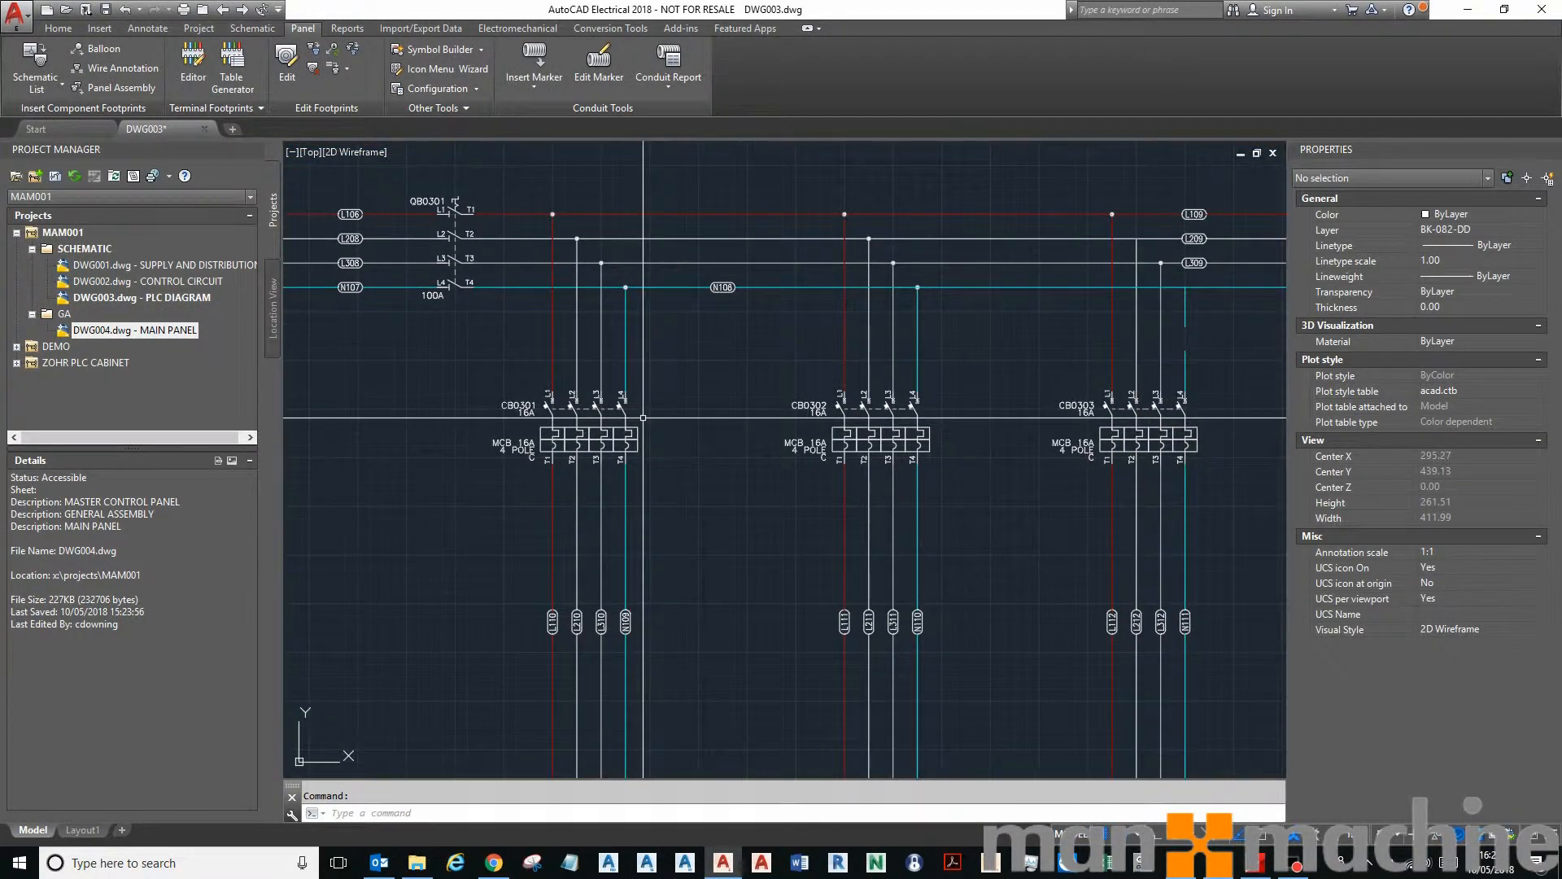
scroll(681, 426, "down", 2)
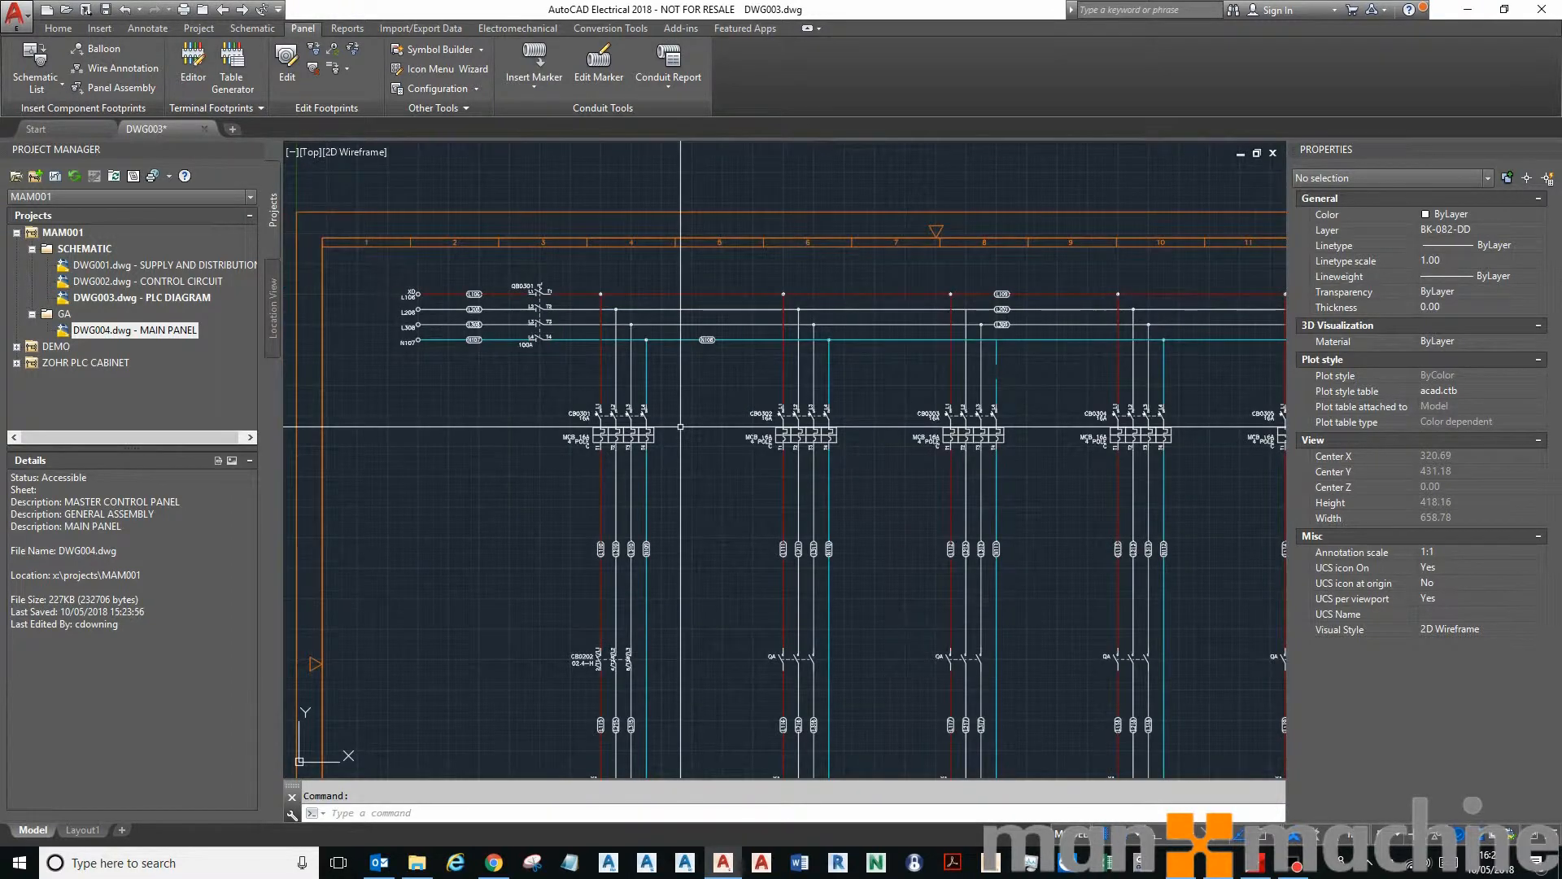
middle_click_drag(757, 457, 714, 437)
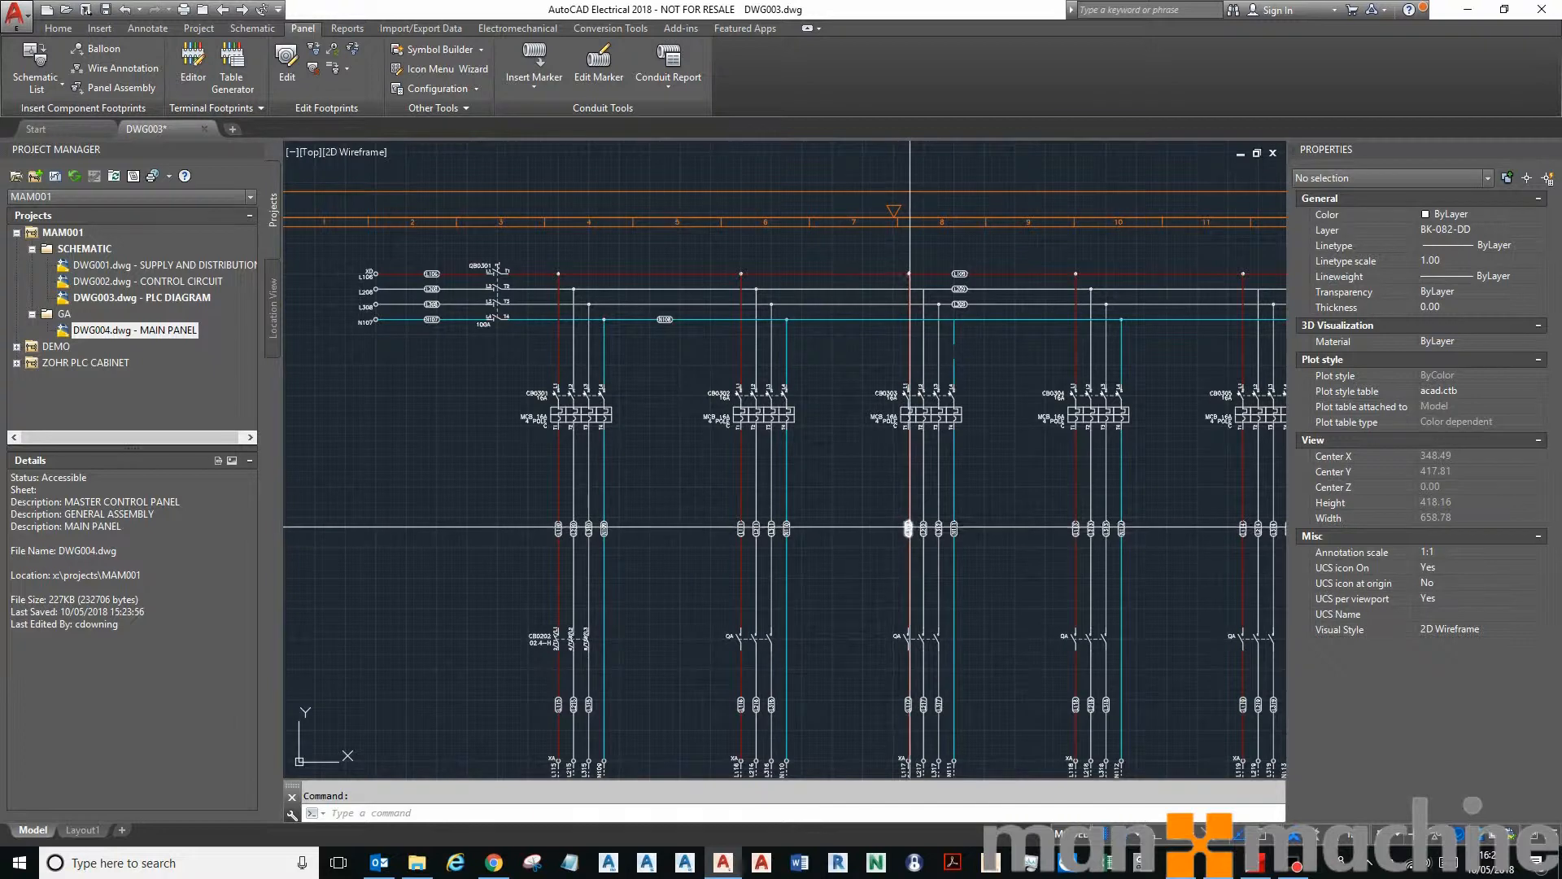
middle_click_drag(1060, 535, 913, 491)
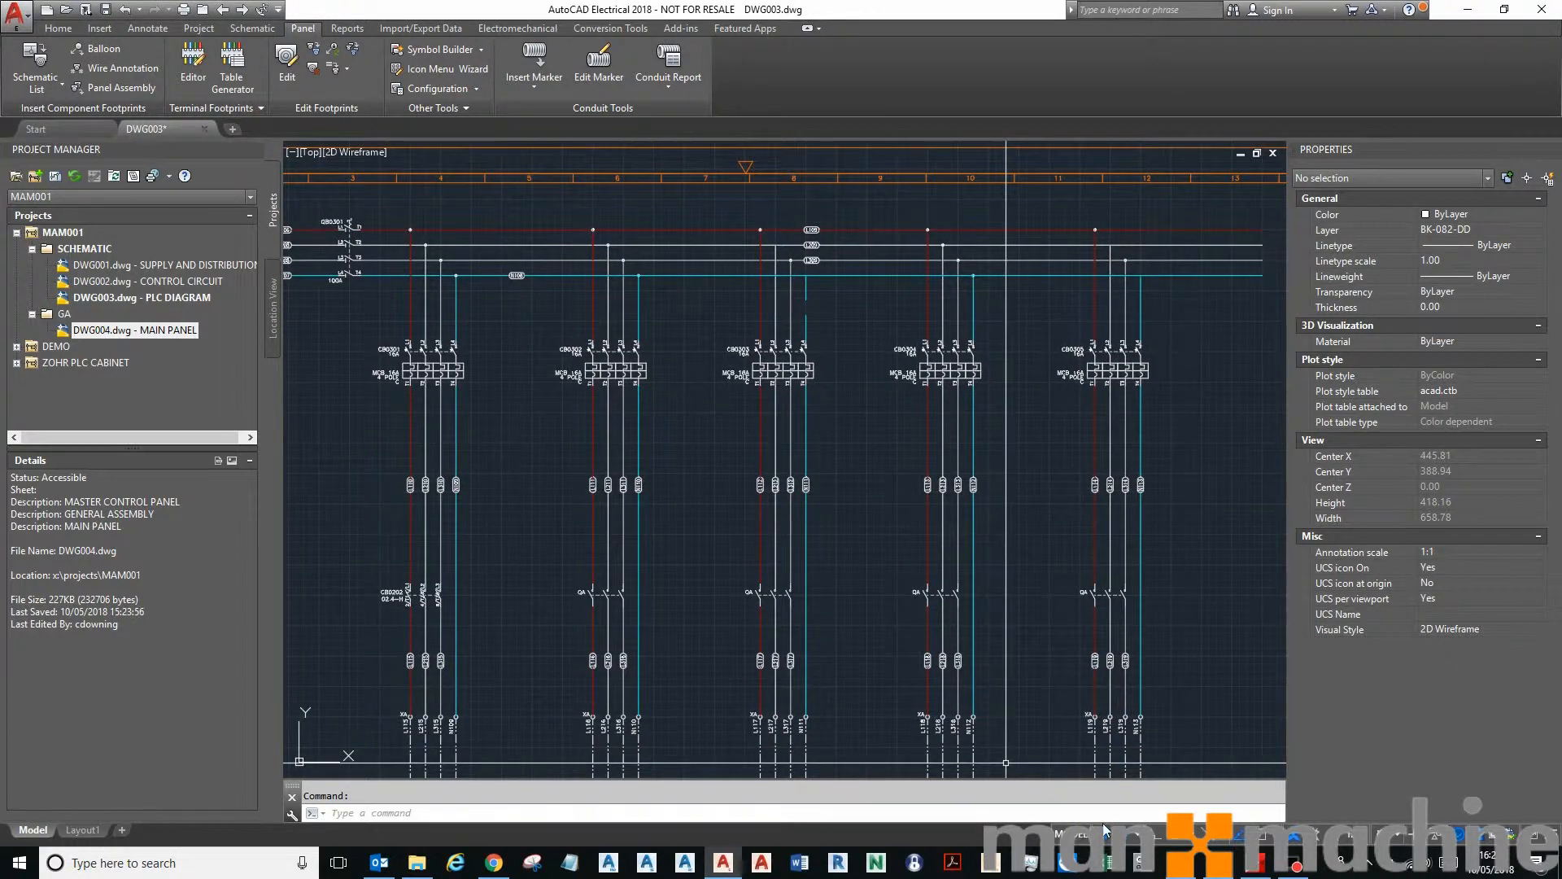